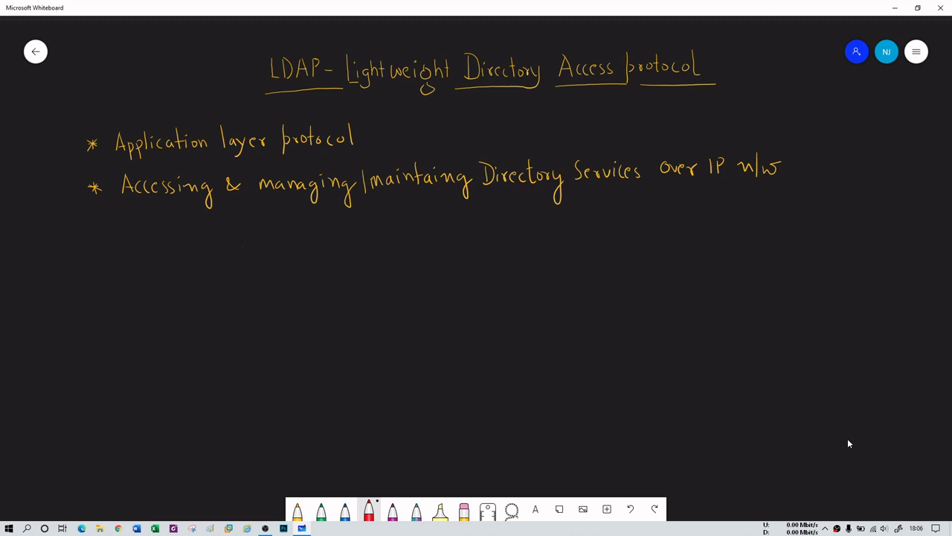
- In red, box BSNL under 'Telephone Company' and add the '90's' label at left
{"action": "mouse_move", "coordinate": [203, 268]}
{"action": "left_mouse_down"}
{"action": "mouse_move", "coordinate": [228, 266]}
{"action": "mouse_move", "coordinate": [203, 293]}
{"action": "left_mouse_up"}
{"action": "mouse_move", "coordinate": [247, 274]}
{"action": "left_mouse_down"}
{"action": "mouse_move", "coordinate": [247, 296]}
{"action": "mouse_move", "coordinate": [220, 304]}
{"action": "mouse_move", "coordinate": [238, 303]}
{"action": "left_mouse_up"}
{"action": "left_click_drag", "start_coordinate": [195, 270], "coordinate": [196, 302]}
{"action": "mouse_move", "coordinate": [182, 234]}
{"action": "left_mouse_down"}
{"action": "mouse_move", "coordinate": [201, 235]}
{"action": "mouse_move", "coordinate": [205, 250]}
{"action": "mouse_move", "coordinate": [228, 256]}
{"action": "mouse_move", "coordinate": [237, 246]}
{"action": "mouse_move", "coordinate": [299, 236]}
{"action": "mouse_move", "coordinate": [318, 240]}
{"action": "mouse_move", "coordinate": [324, 256]}
{"action": "left_mouse_up"}
{"action": "mouse_move", "coordinate": [326, 234]}
{"action": "left_mouse_down"}
{"action": "mouse_move", "coordinate": [327, 242]}
{"action": "mouse_move", "coordinate": [368, 243]}
{"action": "mouse_move", "coordinate": [363, 262]}
{"action": "left_mouse_up"}
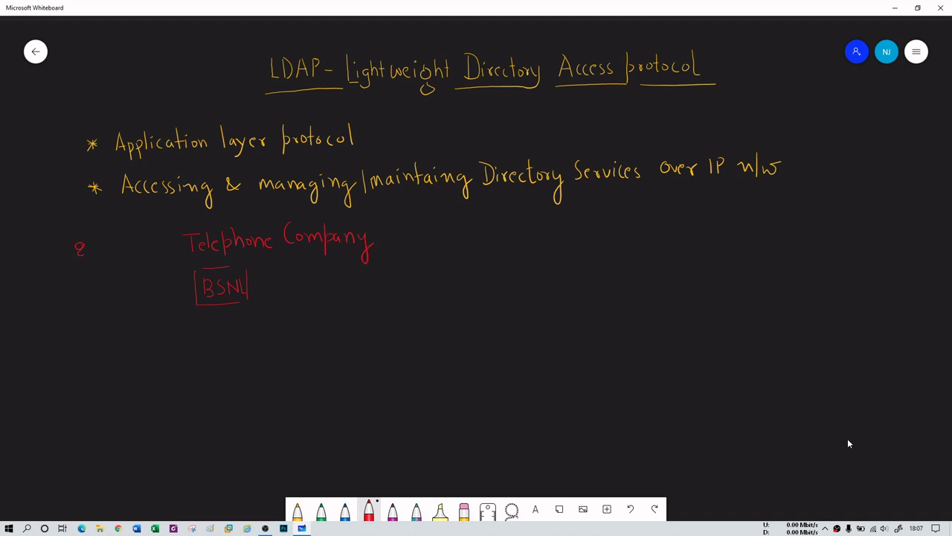
{"action": "mouse_move", "coordinate": [83, 245]}
{"action": "left_mouse_down"}
{"action": "mouse_move", "coordinate": [79, 254]}
{"action": "mouse_move", "coordinate": [94, 246]}
{"action": "mouse_move", "coordinate": [108, 259]}
{"action": "left_mouse_up"}
- Draw an arrow from BSNL to a book with a spine, and a curved arrow out of it
{"action": "mouse_move", "coordinate": [273, 280]}
{"action": "left_mouse_down"}
{"action": "mouse_move", "coordinate": [345, 278]}
{"action": "mouse_move", "coordinate": [345, 290]}
{"action": "mouse_move", "coordinate": [271, 288]}
{"action": "left_mouse_up"}
{"action": "mouse_move", "coordinate": [391, 256]}
{"action": "left_mouse_down"}
{"action": "mouse_move", "coordinate": [463, 253]}
{"action": "mouse_move", "coordinate": [475, 289]}
{"action": "mouse_move", "coordinate": [452, 308]}
{"action": "mouse_move", "coordinate": [415, 312]}
{"action": "mouse_move", "coordinate": [390, 303]}
{"action": "mouse_move", "coordinate": [389, 260]}
{"action": "mouse_move", "coordinate": [425, 305]}
{"action": "left_mouse_up"}
{"action": "left_click_drag", "start_coordinate": [431, 256], "coordinate": [432, 308]}
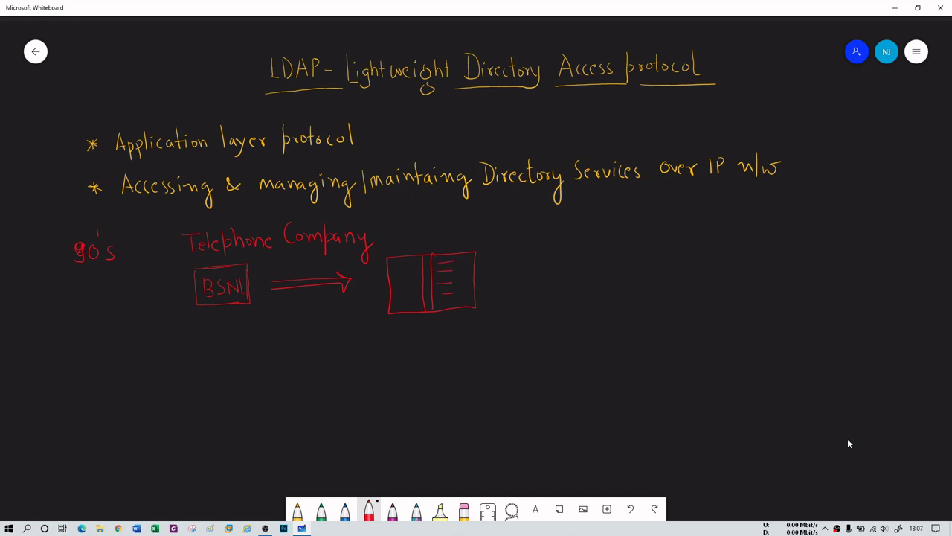
{"action": "mouse_move", "coordinate": [470, 264]}
{"action": "left_mouse_down"}
{"action": "mouse_move", "coordinate": [508, 248]}
{"action": "mouse_move", "coordinate": [504, 257]}
{"action": "left_mouse_up"}
- Write 'registered phone number' after the arrow, with the name XYZ and a sample phone number
{"action": "mouse_move", "coordinate": [525, 249]}
{"action": "left_mouse_down"}
{"action": "mouse_move", "coordinate": [531, 241]}
{"action": "mouse_move", "coordinate": [544, 259]}
{"action": "mouse_move", "coordinate": [592, 248]}
{"action": "left_mouse_up"}
{"action": "left_click_drag", "start_coordinate": [603, 242], "coordinate": [601, 234]}
{"action": "mouse_move", "coordinate": [532, 265]}
{"action": "left_mouse_down"}
{"action": "mouse_move", "coordinate": [532, 280]}
{"action": "mouse_move", "coordinate": [634, 267]}
{"action": "left_mouse_up"}
{"action": "left_click_drag", "start_coordinate": [636, 274], "coordinate": [643, 266]}
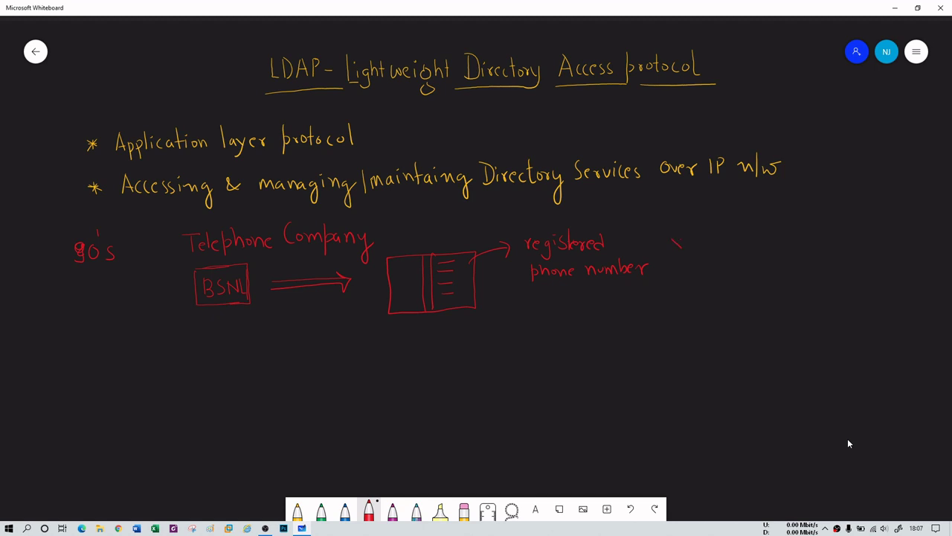
{"action": "left_click_drag", "start_coordinate": [703, 240], "coordinate": [713, 249]}
{"action": "left_click_drag", "start_coordinate": [749, 236], "coordinate": [769, 244]}
- Add page lines to the book and label it 'phonebook' above
{"action": "left_click_drag", "start_coordinate": [401, 269], "coordinate": [416, 269]}
{"action": "left_click_drag", "start_coordinate": [410, 229], "coordinate": [474, 238]}
{"action": "left_click_drag", "start_coordinate": [477, 225], "coordinate": [479, 237]}
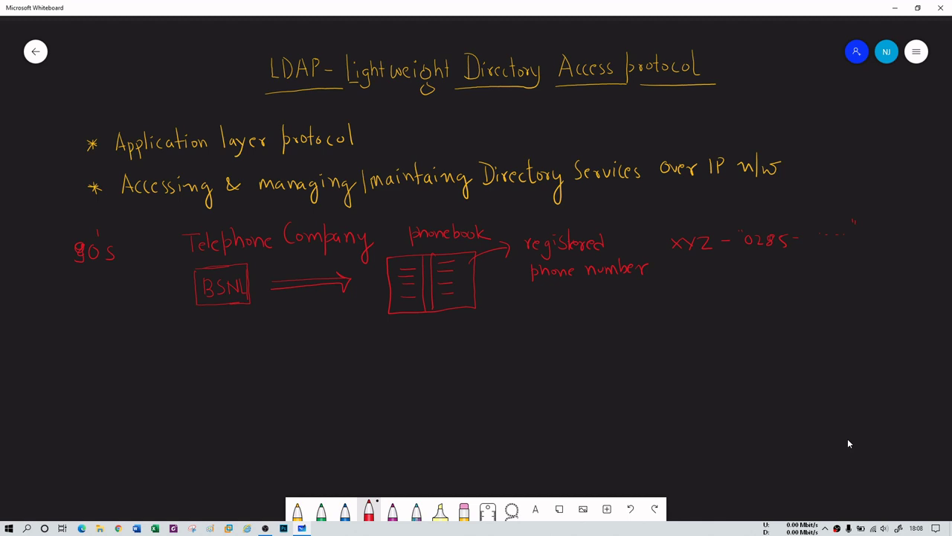
- Bracket the phonebook and write 'Directory Service' below it, followed by an arrow
{"action": "mouse_move", "coordinate": [384, 217]}
{"action": "left_mouse_down"}
{"action": "mouse_move", "coordinate": [374, 242]}
{"action": "mouse_move", "coordinate": [406, 334]}
{"action": "left_mouse_up"}
{"action": "mouse_move", "coordinate": [487, 205]}
{"action": "left_mouse_down"}
{"action": "mouse_move", "coordinate": [501, 216]}
{"action": "mouse_move", "coordinate": [506, 289]}
{"action": "mouse_move", "coordinate": [427, 347]}
{"action": "mouse_move", "coordinate": [448, 350]}
{"action": "mouse_move", "coordinate": [437, 323]}
{"action": "left_mouse_up"}
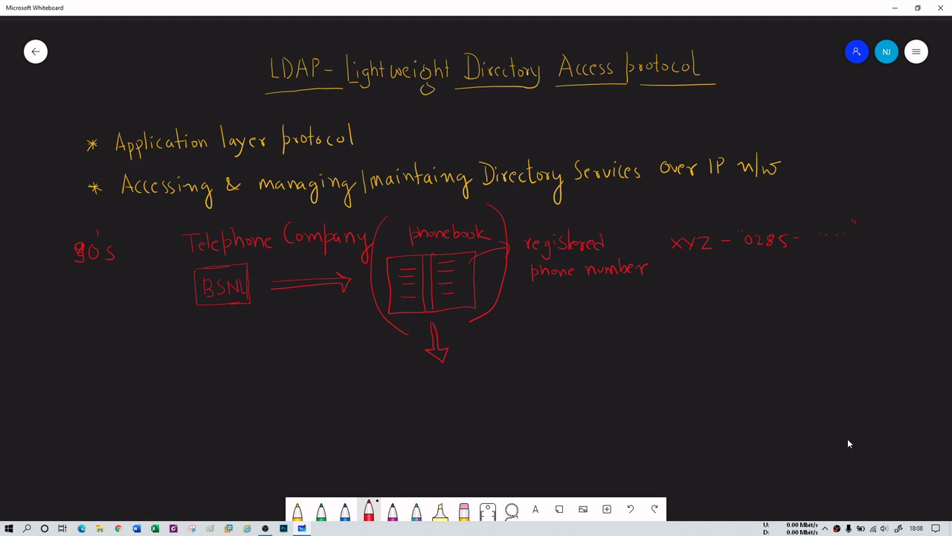
{"action": "left_click_drag", "start_coordinate": [419, 380], "coordinate": [421, 394]}
{"action": "mouse_move", "coordinate": [467, 374]}
{"action": "left_mouse_down"}
{"action": "mouse_move", "coordinate": [467, 395]}
{"action": "mouse_move", "coordinate": [482, 393]}
{"action": "left_mouse_up"}
{"action": "mouse_move", "coordinate": [487, 382]}
{"action": "left_mouse_down"}
{"action": "mouse_move", "coordinate": [497, 402]}
{"action": "mouse_move", "coordinate": [485, 414]}
{"action": "left_mouse_up"}
{"action": "mouse_move", "coordinate": [513, 375]}
{"action": "left_mouse_down"}
{"action": "mouse_move", "coordinate": [515, 387]}
{"action": "mouse_move", "coordinate": [549, 378]}
{"action": "left_mouse_up"}
{"action": "left_click_drag", "start_coordinate": [553, 380], "coordinate": [603, 377]}
{"action": "left_click_drag", "start_coordinate": [599, 372], "coordinate": [600, 381]}
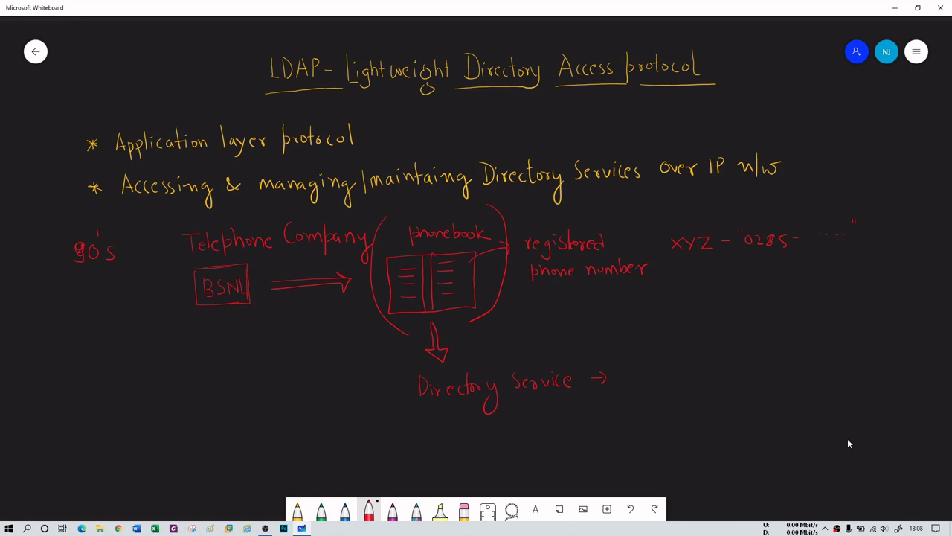
- Write LDAP and X.500 to the left, box both, and arrow them toward Directory Service
{"action": "mouse_move", "coordinate": [219, 381]}
{"action": "left_mouse_down"}
{"action": "mouse_move", "coordinate": [229, 400]}
{"action": "mouse_move", "coordinate": [356, 388]}
{"action": "mouse_move", "coordinate": [340, 395]}
{"action": "left_mouse_up"}
{"action": "left_click_drag", "start_coordinate": [181, 397], "coordinate": [146, 401]}
{"action": "mouse_move", "coordinate": [145, 401]}
{"action": "left_mouse_down"}
{"action": "mouse_move", "coordinate": [143, 388]}
{"action": "mouse_move", "coordinate": [117, 399]}
{"action": "mouse_move", "coordinate": [142, 418]}
{"action": "mouse_move", "coordinate": [186, 401]}
{"action": "left_mouse_up"}
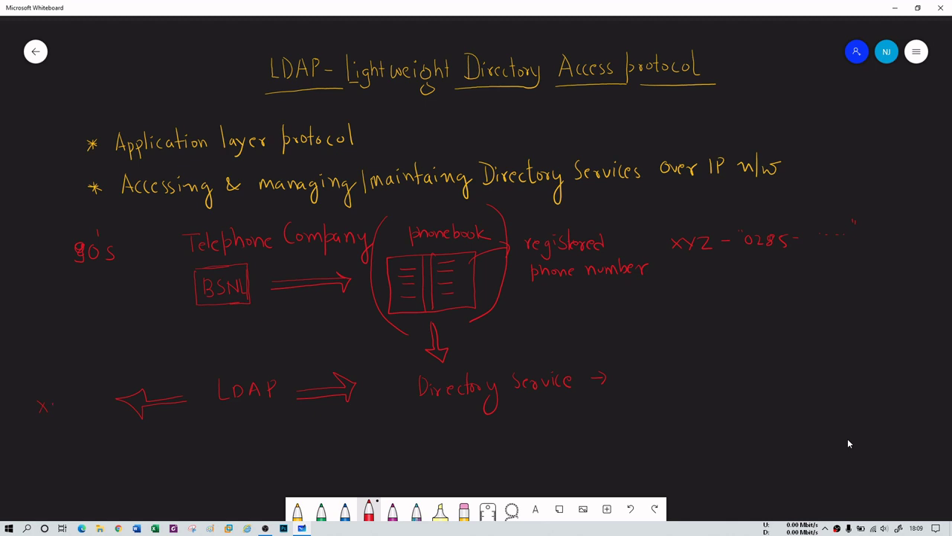
{"action": "left_click_drag", "start_coordinate": [88, 400], "coordinate": [88, 401]}
{"action": "mouse_move", "coordinate": [22, 394]}
{"action": "left_mouse_down"}
{"action": "mouse_move", "coordinate": [102, 388]}
{"action": "mouse_move", "coordinate": [72, 426]}
{"action": "mouse_move", "coordinate": [26, 427]}
{"action": "mouse_move", "coordinate": [22, 399]}
{"action": "left_mouse_up"}
{"action": "mouse_move", "coordinate": [119, 440]}
{"action": "left_mouse_down"}
{"action": "mouse_move", "coordinate": [156, 451]}
{"action": "mouse_move", "coordinate": [409, 403]}
{"action": "mouse_move", "coordinate": [404, 421]}
{"action": "left_mouse_up"}
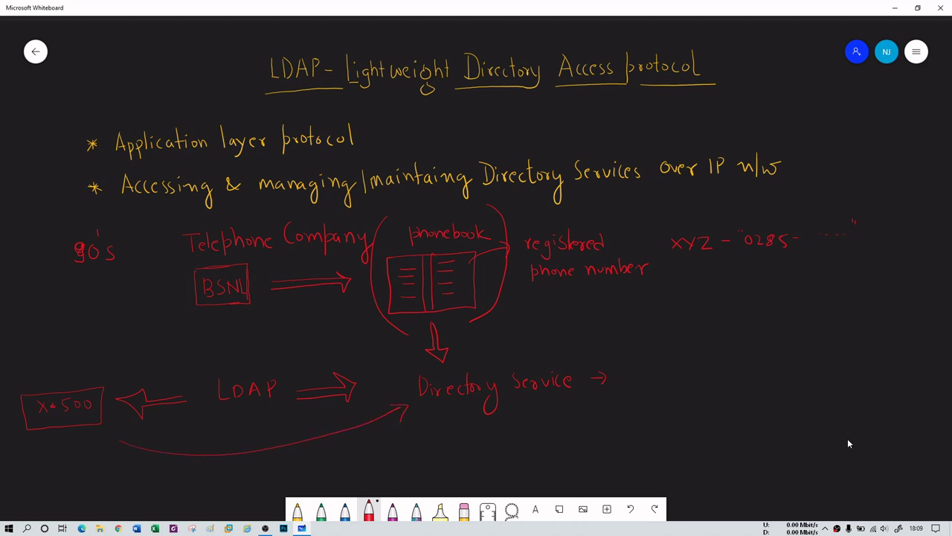
{"action": "mouse_move", "coordinate": [202, 374]}
{"action": "left_mouse_down"}
{"action": "mouse_move", "coordinate": [229, 373]}
{"action": "mouse_move", "coordinate": [286, 409]}
{"action": "mouse_move", "coordinate": [215, 413]}
{"action": "mouse_move", "coordinate": [211, 378]}
{"action": "mouse_move", "coordinate": [316, 350]}
{"action": "mouse_move", "coordinate": [411, 368]}
{"action": "mouse_move", "coordinate": [398, 374]}
{"action": "left_mouse_up"}
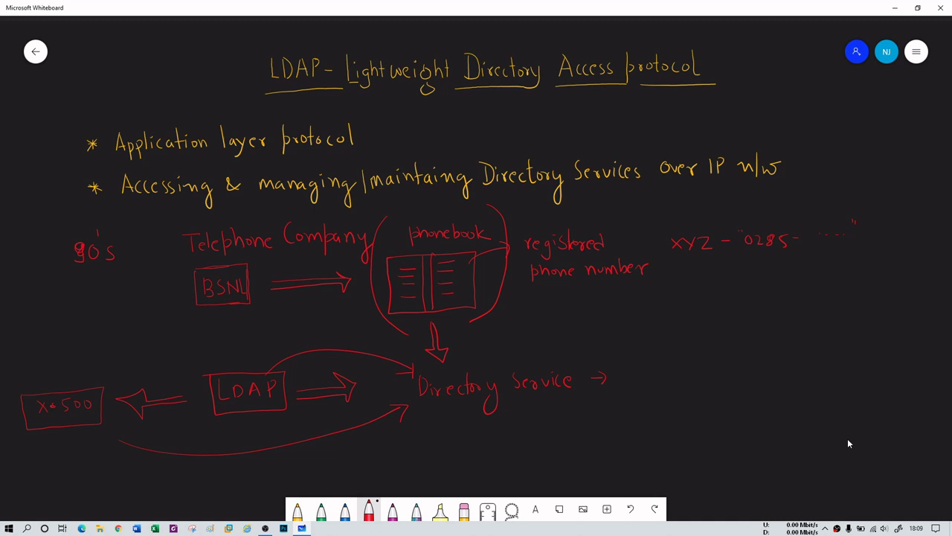
- In green on blank space to the right, draw a Client stick figure with its label
{"action": "scroll", "coordinate": [774, 400], "scroll_direction": "right", "scroll_amount": 10}
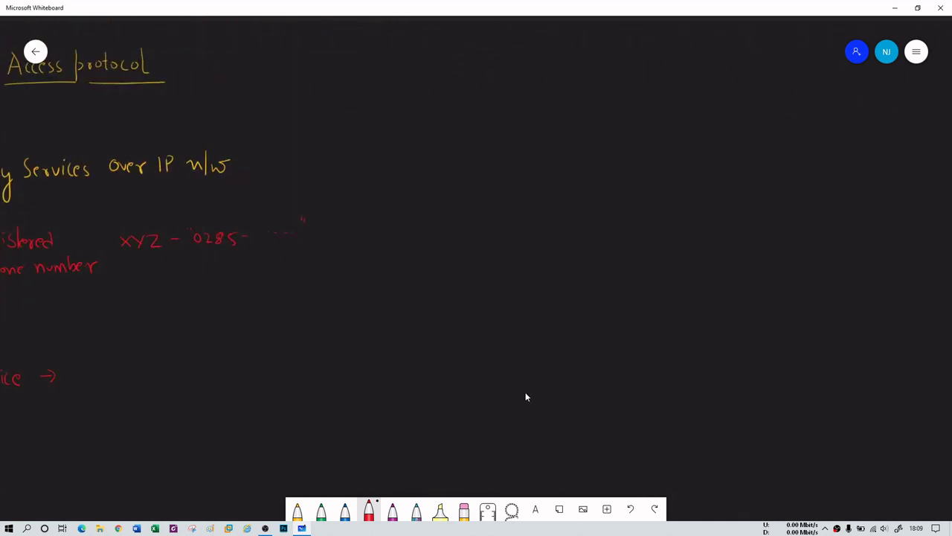
{"action": "key", "text": "2"}
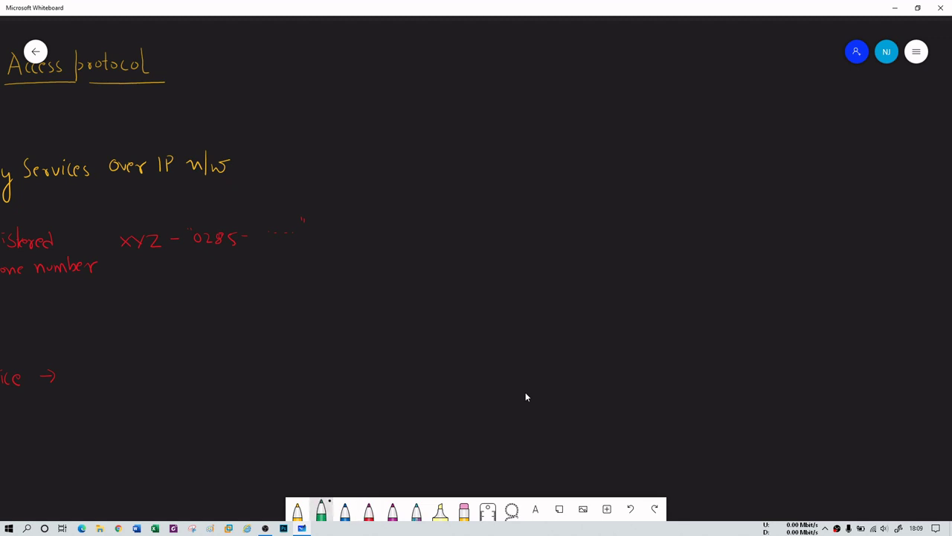
{"action": "mouse_move", "coordinate": [470, 174]}
{"action": "left_mouse_down"}
{"action": "mouse_move", "coordinate": [483, 187]}
{"action": "mouse_move", "coordinate": [471, 174]}
{"action": "mouse_move", "coordinate": [474, 220]}
{"action": "mouse_move", "coordinate": [488, 213]}
{"action": "mouse_move", "coordinate": [458, 246]}
{"action": "mouse_move", "coordinate": [460, 256]}
{"action": "left_mouse_up"}
{"action": "mouse_move", "coordinate": [469, 241]}
{"action": "left_mouse_down"}
{"action": "mouse_move", "coordinate": [469, 253]}
{"action": "mouse_move", "coordinate": [505, 253]}
{"action": "left_mouse_up"}
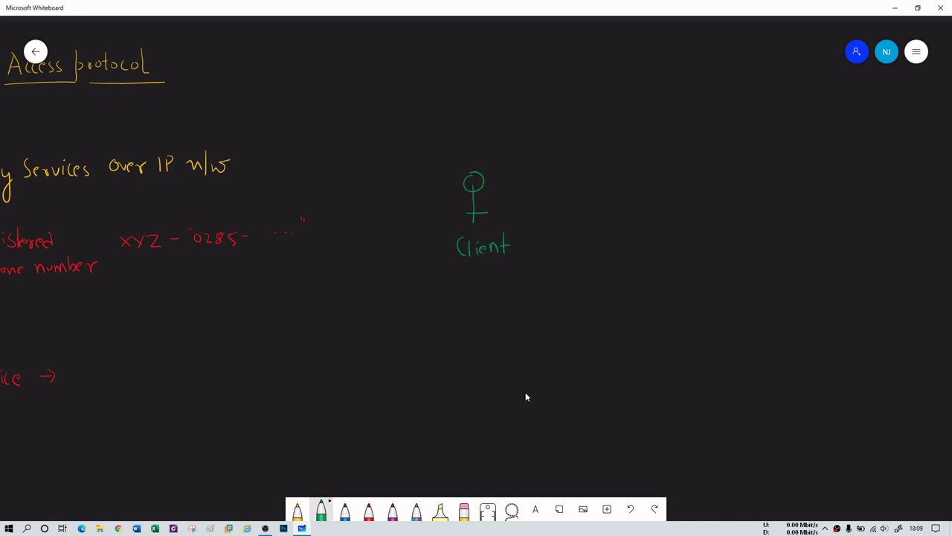
- Draw a server tower labelled 'LDAP Server'
{"action": "mouse_move", "coordinate": [800, 147]}
{"action": "left_mouse_down"}
{"action": "mouse_move", "coordinate": [781, 171]}
{"action": "mouse_move", "coordinate": [804, 178]}
{"action": "mouse_move", "coordinate": [818, 154]}
{"action": "mouse_move", "coordinate": [804, 177]}
{"action": "mouse_move", "coordinate": [804, 221]}
{"action": "left_mouse_up"}
{"action": "left_click_drag", "start_coordinate": [819, 156], "coordinate": [815, 216]}
{"action": "mouse_move", "coordinate": [787, 174]}
{"action": "left_mouse_down"}
{"action": "mouse_move", "coordinate": [787, 224]}
{"action": "mouse_move", "coordinate": [805, 231]}
{"action": "mouse_move", "coordinate": [819, 212]}
{"action": "left_mouse_up"}
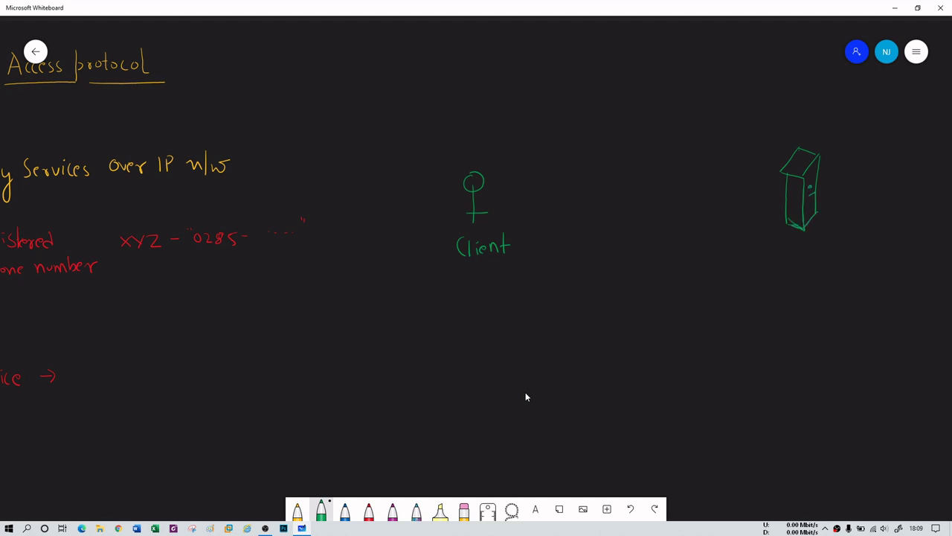
{"action": "mouse_move", "coordinate": [835, 181]}
{"action": "left_mouse_down"}
{"action": "mouse_move", "coordinate": [837, 195]}
{"action": "mouse_move", "coordinate": [861, 187]}
{"action": "left_mouse_up"}
{"action": "left_click_drag", "start_coordinate": [843, 221], "coordinate": [846, 223]}
{"action": "left_click_drag", "start_coordinate": [849, 225], "coordinate": [868, 217]}
{"action": "left_click_drag", "start_coordinate": [872, 220], "coordinate": [884, 215]}
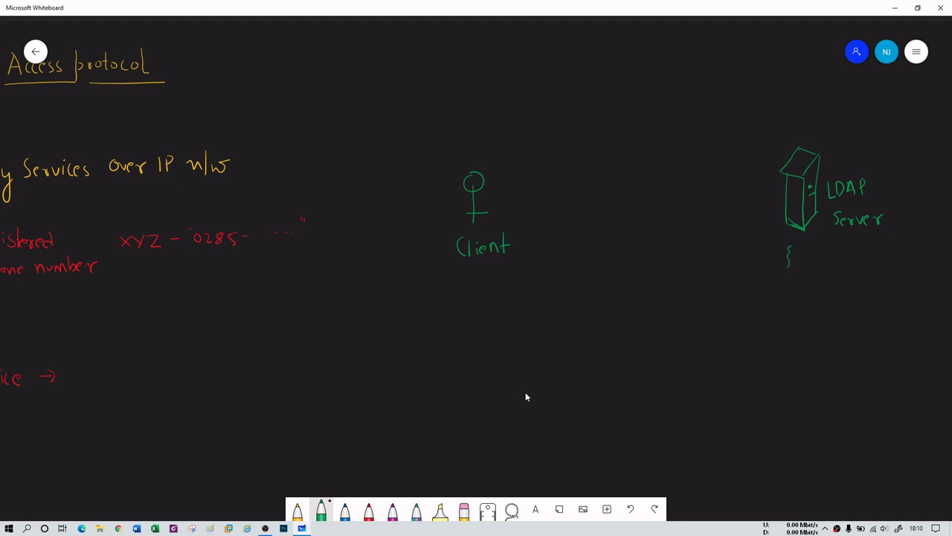
- Write 'Directory System Agent (DSA)' below the server tower
{"action": "mouse_move", "coordinate": [798, 251]}
{"action": "left_mouse_down"}
{"action": "mouse_move", "coordinate": [799, 265]}
{"action": "mouse_move", "coordinate": [850, 259]}
{"action": "left_mouse_up"}
{"action": "mouse_move", "coordinate": [854, 265]}
{"action": "left_mouse_down"}
{"action": "mouse_move", "coordinate": [860, 257]}
{"action": "mouse_move", "coordinate": [866, 275]}
{"action": "left_mouse_up"}
{"action": "mouse_move", "coordinate": [806, 283]}
{"action": "left_mouse_down"}
{"action": "mouse_move", "coordinate": [808, 308]}
{"action": "mouse_move", "coordinate": [833, 298]}
{"action": "left_mouse_up"}
{"action": "left_click_drag", "start_coordinate": [828, 287], "coordinate": [863, 296]}
{"action": "left_click_drag", "start_coordinate": [824, 281], "coordinate": [837, 281]}
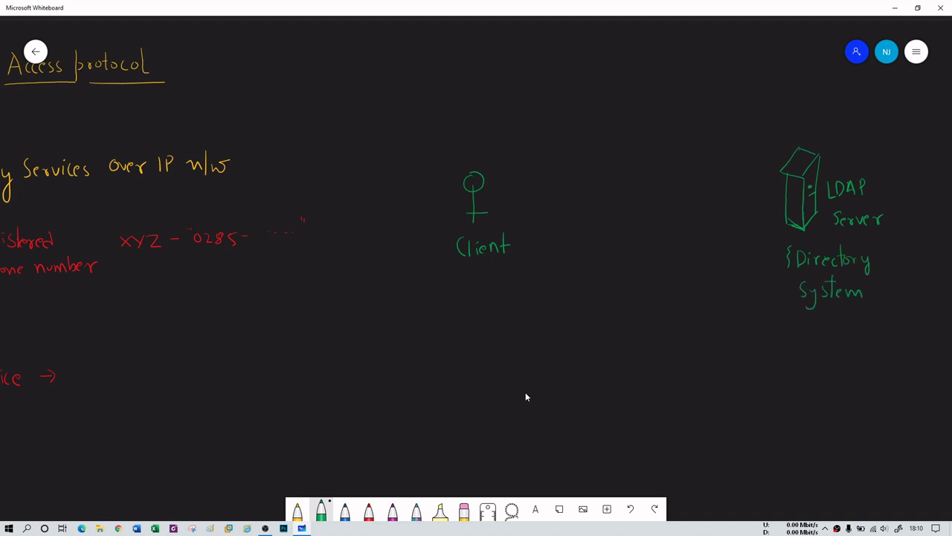
{"action": "mouse_move", "coordinate": [811, 317]}
{"action": "left_mouse_down"}
{"action": "mouse_move", "coordinate": [811, 330]}
{"action": "mouse_move", "coordinate": [821, 324]}
{"action": "left_mouse_up"}
{"action": "left_click_drag", "start_coordinate": [831, 325], "coordinate": [820, 339]}
{"action": "left_click_drag", "start_coordinate": [834, 323], "coordinate": [885, 327]}
{"action": "left_click_drag", "start_coordinate": [889, 317], "coordinate": [891, 326]}
{"action": "mouse_move", "coordinate": [906, 313]}
{"action": "left_mouse_down"}
{"action": "mouse_move", "coordinate": [898, 322]}
{"action": "mouse_move", "coordinate": [925, 329]}
{"action": "left_mouse_up"}
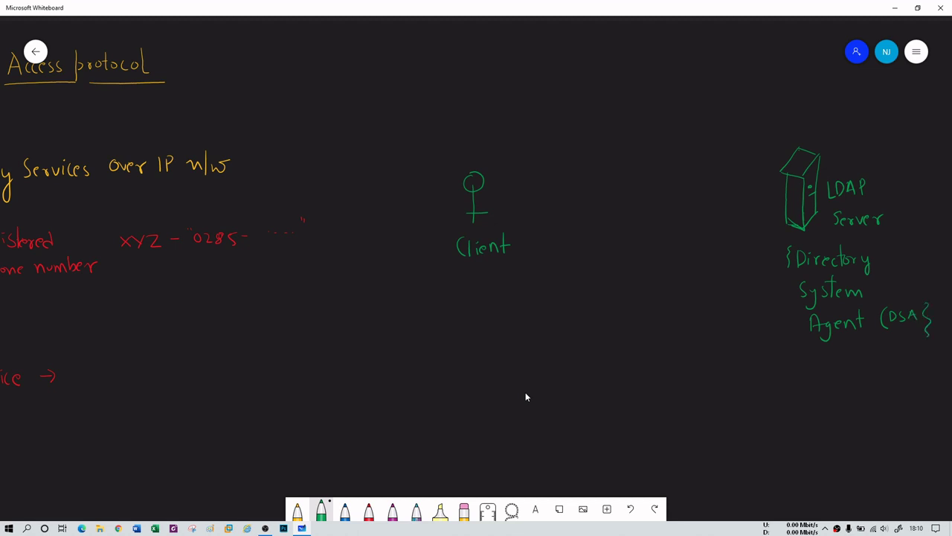
- In blue, draw a wavy 'LDAP Session' arrow from Client to server, noting TCP = 389 and UDP
{"action": "left_click", "coordinate": [345, 510]}
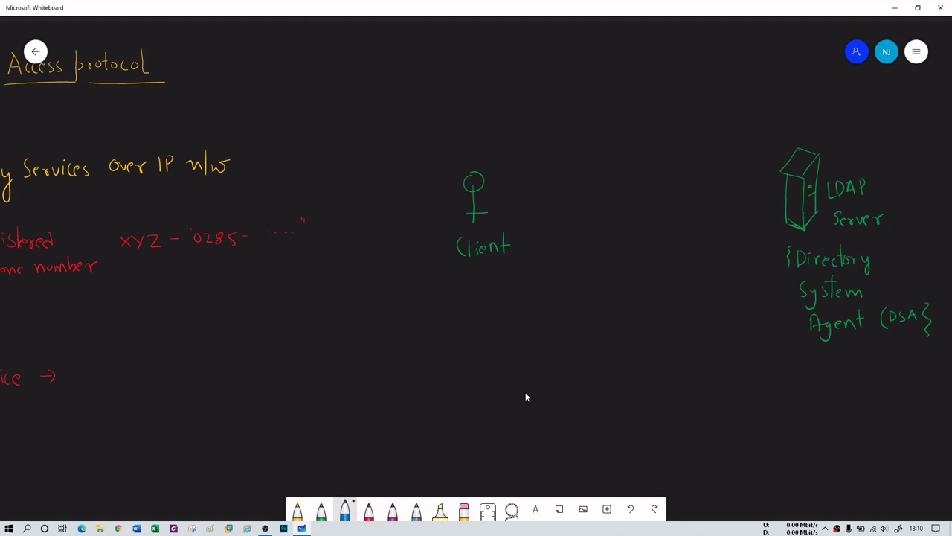
{"action": "left_click_drag", "start_coordinate": [515, 180], "coordinate": [743, 169]}
{"action": "mouse_move", "coordinate": [559, 148]}
{"action": "left_mouse_down"}
{"action": "mouse_move", "coordinate": [561, 159]}
{"action": "mouse_move", "coordinate": [597, 144]}
{"action": "mouse_move", "coordinate": [617, 154]}
{"action": "mouse_move", "coordinate": [673, 152]}
{"action": "left_mouse_up"}
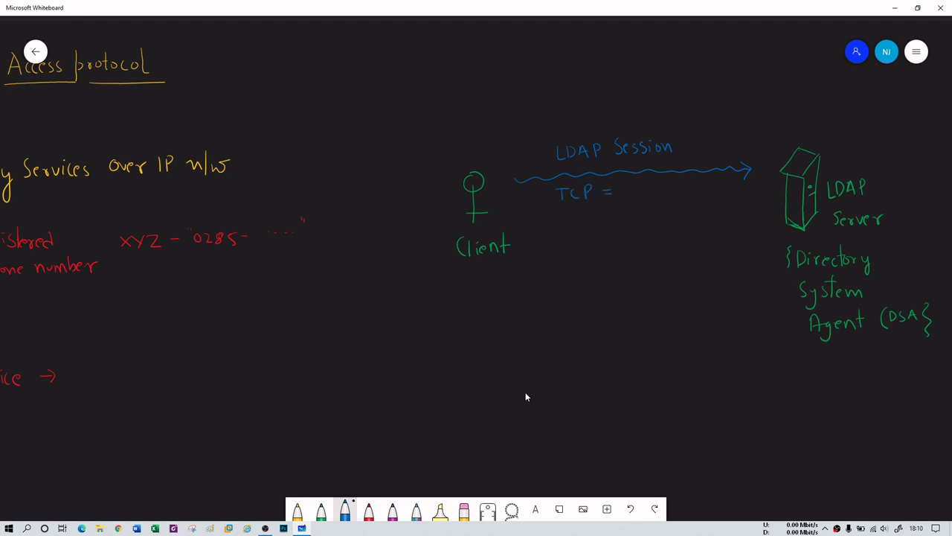
{"action": "left_click_drag", "start_coordinate": [646, 184], "coordinate": [643, 186]}
{"action": "mouse_move", "coordinate": [556, 207]}
{"action": "left_mouse_down"}
{"action": "mouse_move", "coordinate": [595, 204]}
{"action": "mouse_move", "coordinate": [569, 217]}
{"action": "mouse_move", "coordinate": [577, 226]}
{"action": "left_mouse_up"}
{"action": "left_click_drag", "start_coordinate": [592, 215], "coordinate": [592, 219]}
- Write the note 'NOTE: LDAPS' at the top centre, circling the S
{"action": "mouse_move", "coordinate": [413, 47]}
{"action": "left_mouse_down"}
{"action": "mouse_move", "coordinate": [412, 64]}
{"action": "mouse_move", "coordinate": [433, 52]}
{"action": "left_mouse_up"}
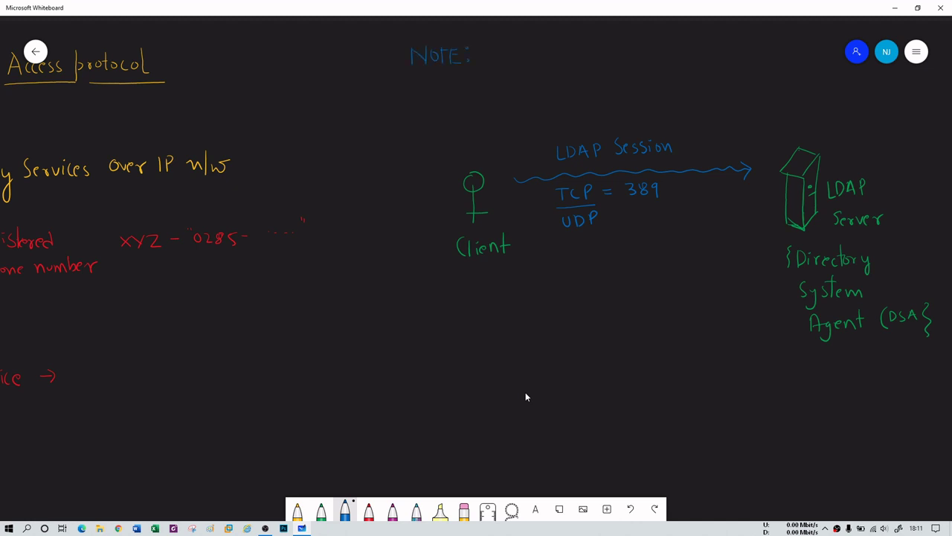
{"action": "left_click_drag", "start_coordinate": [502, 49], "coordinate": [503, 61]}
{"action": "mouse_move", "coordinate": [504, 50]}
{"action": "left_mouse_down"}
{"action": "mouse_move", "coordinate": [504, 61]}
{"action": "mouse_move", "coordinate": [529, 63]}
{"action": "left_mouse_up"}
{"action": "left_click_drag", "start_coordinate": [520, 56], "coordinate": [532, 49]}
{"action": "left_click_drag", "start_coordinate": [531, 49], "coordinate": [531, 56]}
{"action": "mouse_move", "coordinate": [558, 42]}
{"action": "left_mouse_down"}
{"action": "mouse_move", "coordinate": [542, 44]}
{"action": "mouse_move", "coordinate": [552, 74]}
{"action": "mouse_move", "coordinate": [569, 44]}
{"action": "left_mouse_up"}
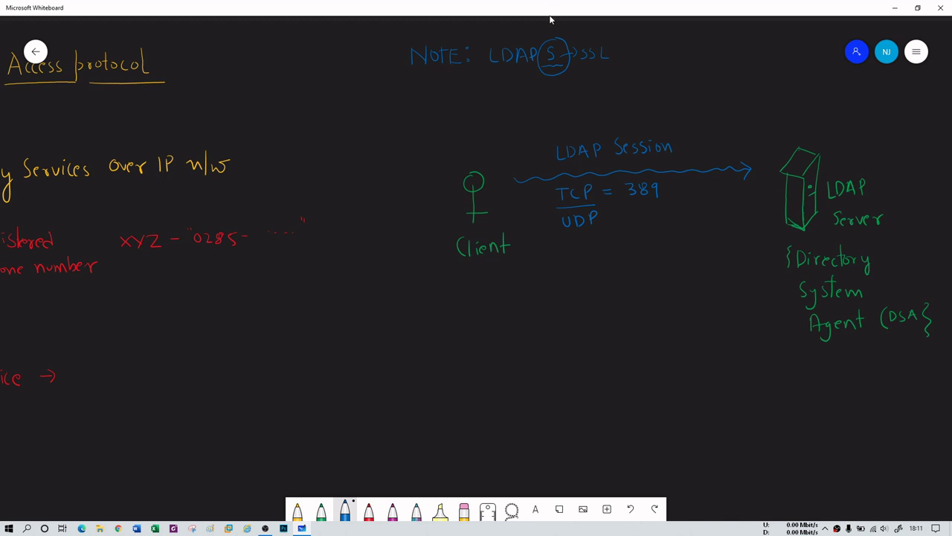
- Add an arrow after SSL pointing to port 636 and underline it
{"action": "left_click_drag", "start_coordinate": [626, 52], "coordinate": [647, 51]}
{"action": "mouse_move", "coordinate": [640, 42]}
{"action": "left_mouse_down"}
{"action": "mouse_move", "coordinate": [652, 49]}
{"action": "mouse_move", "coordinate": [638, 62]}
{"action": "mouse_move", "coordinate": [702, 53]}
{"action": "left_mouse_up"}
{"action": "left_click_drag", "start_coordinate": [676, 67], "coordinate": [699, 66]}
- Draw wavy 'operation request' and return 'operation response' arrows between client and server
{"action": "mouse_move", "coordinate": [538, 292]}
{"action": "left_mouse_down"}
{"action": "mouse_move", "coordinate": [742, 283]}
{"action": "mouse_move", "coordinate": [733, 292]}
{"action": "left_mouse_up"}
{"action": "mouse_move", "coordinate": [578, 260]}
{"action": "left_mouse_down"}
{"action": "mouse_move", "coordinate": [582, 277]}
{"action": "mouse_move", "coordinate": [583, 270]}
{"action": "left_mouse_up"}
{"action": "left_click_drag", "start_coordinate": [588, 266], "coordinate": [617, 271]}
{"action": "left_click_drag", "start_coordinate": [613, 261], "coordinate": [630, 261]}
{"action": "left_click_drag", "start_coordinate": [633, 263], "coordinate": [638, 269]}
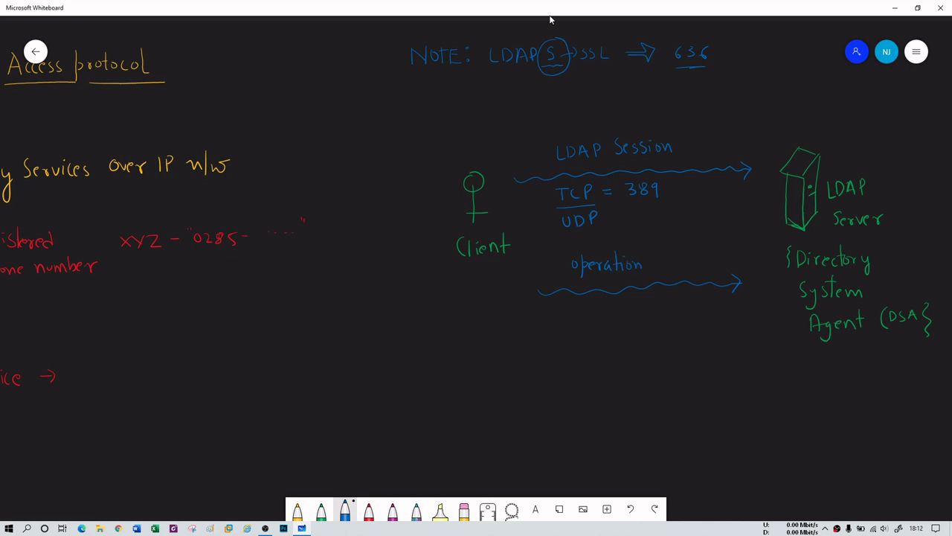
{"action": "mouse_move", "coordinate": [656, 262]}
{"action": "left_mouse_down"}
{"action": "mouse_move", "coordinate": [661, 251]}
{"action": "mouse_move", "coordinate": [682, 268]}
{"action": "mouse_move", "coordinate": [719, 260]}
{"action": "left_mouse_up"}
{"action": "left_click_drag", "start_coordinate": [713, 253], "coordinate": [726, 251]}
{"action": "mouse_move", "coordinate": [724, 316]}
{"action": "left_mouse_down"}
{"action": "mouse_move", "coordinate": [537, 321]}
{"action": "mouse_move", "coordinate": [578, 339]}
{"action": "left_mouse_up"}
{"action": "mouse_move", "coordinate": [587, 332]}
{"action": "left_mouse_down"}
{"action": "mouse_move", "coordinate": [587, 351]}
{"action": "mouse_move", "coordinate": [611, 336]}
{"action": "left_mouse_up"}
{"action": "mouse_move", "coordinate": [619, 336]}
{"action": "left_mouse_down"}
{"action": "mouse_move", "coordinate": [653, 345]}
{"action": "mouse_move", "coordinate": [739, 333]}
{"action": "left_mouse_up"}
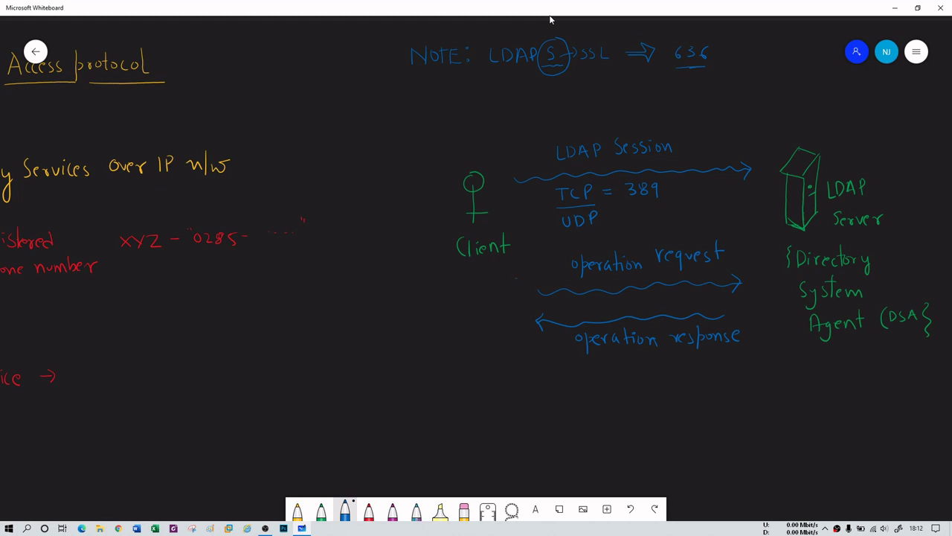
- Bracket both operation arrows, point them to BER (Basic Encoding Rules), and scroll to blank space
{"action": "mouse_move", "coordinate": [515, 278]}
{"action": "left_mouse_down"}
{"action": "mouse_move", "coordinate": [504, 308]}
{"action": "mouse_move", "coordinate": [519, 335]}
{"action": "left_mouse_up"}
{"action": "left_click_drag", "start_coordinate": [466, 309], "coordinate": [485, 316]}
{"action": "mouse_move", "coordinate": [376, 298]}
{"action": "left_mouse_down"}
{"action": "mouse_move", "coordinate": [380, 315]}
{"action": "mouse_move", "coordinate": [418, 308]}
{"action": "left_mouse_up"}
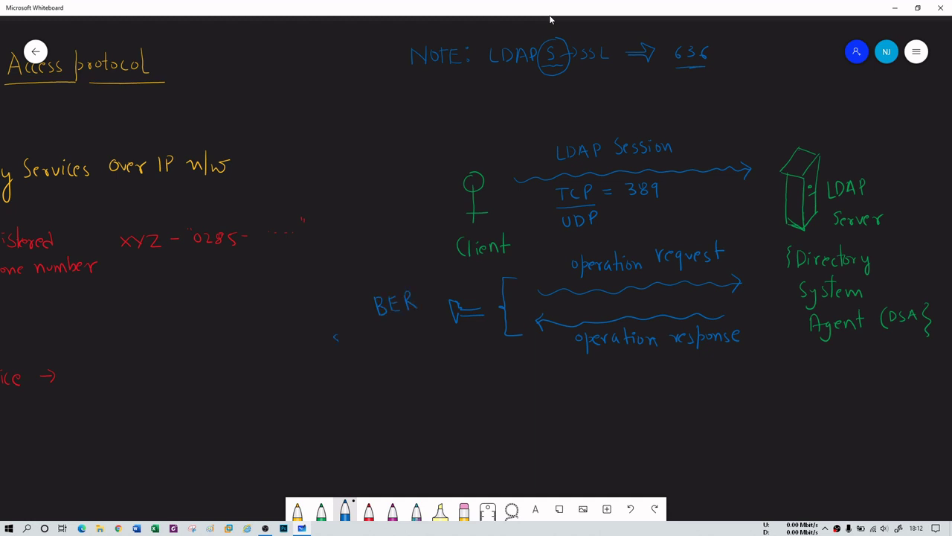
{"action": "left_click_drag", "start_coordinate": [346, 338], "coordinate": [354, 356]}
{"action": "mouse_move", "coordinate": [357, 370]}
{"action": "left_mouse_down"}
{"action": "mouse_move", "coordinate": [349, 378]}
{"action": "mouse_move", "coordinate": [422, 381]}
{"action": "mouse_move", "coordinate": [421, 391]}
{"action": "mouse_move", "coordinate": [462, 384]}
{"action": "left_mouse_up"}
{"action": "mouse_move", "coordinate": [476, 376]}
{"action": "left_mouse_down"}
{"action": "mouse_move", "coordinate": [470, 386]}
{"action": "mouse_move", "coordinate": [488, 375]}
{"action": "mouse_move", "coordinate": [482, 395]}
{"action": "left_mouse_up"}
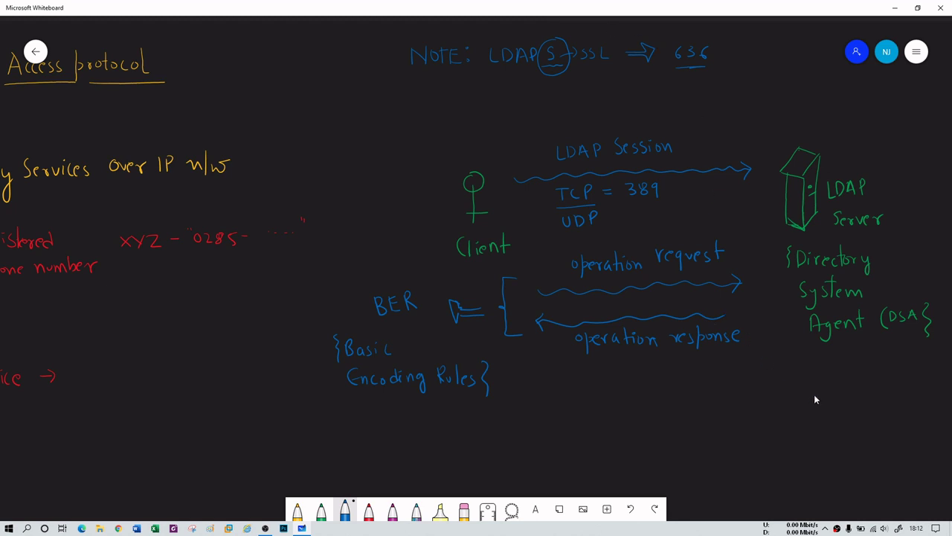
{"action": "scroll", "coordinate": [814, 400], "scroll_direction": "right", "scroll_amount": 5}
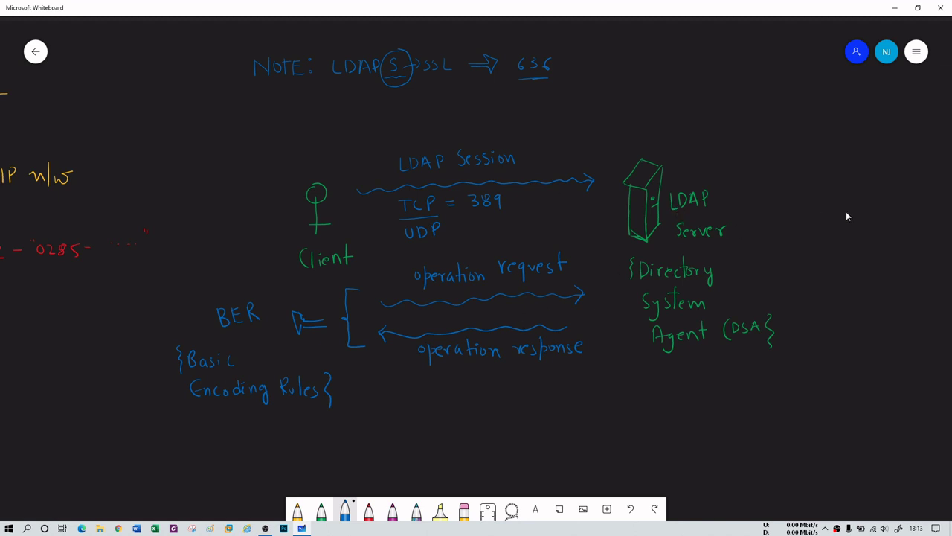
{"action": "scroll", "coordinate": [898, 217], "scroll_direction": "right", "scroll_amount": 10}
{"action": "scroll", "coordinate": [899, 218], "scroll_direction": "up", "scroll_amount": 3}
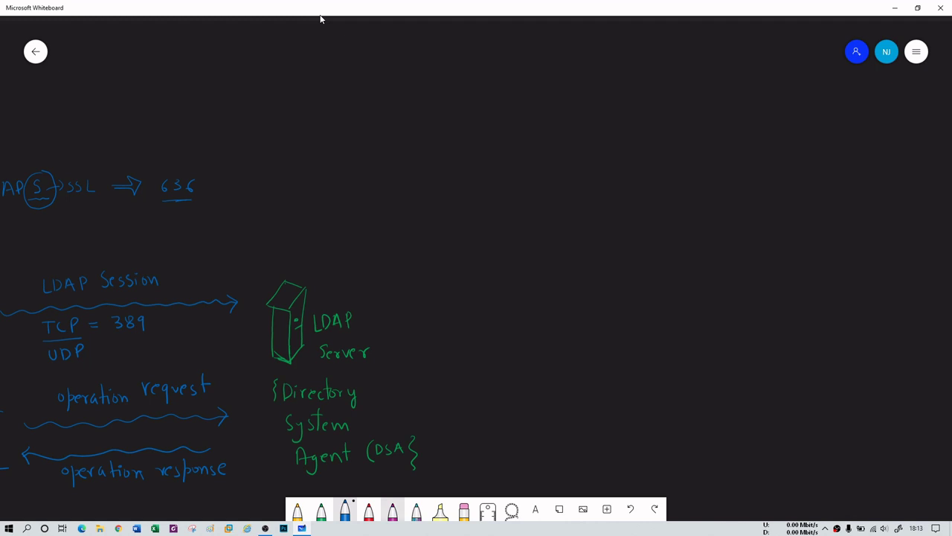
- In magenta, write and underline the heading 'Directory Structure'
{"action": "left_click", "coordinate": [392, 510]}
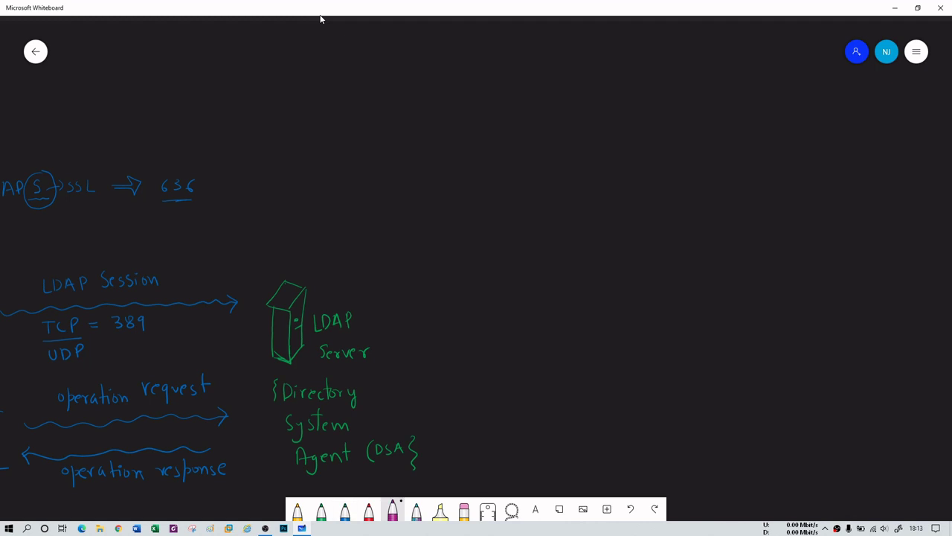
{"action": "left_click_drag", "start_coordinate": [484, 51], "coordinate": [485, 73]}
{"action": "left_click_drag", "start_coordinate": [554, 65], "coordinate": [553, 88]}
{"action": "mouse_move", "coordinate": [580, 60]}
{"action": "left_mouse_down"}
{"action": "mouse_move", "coordinate": [572, 72]}
{"action": "mouse_move", "coordinate": [601, 64]}
{"action": "mouse_move", "coordinate": [630, 72]}
{"action": "left_mouse_up"}
{"action": "mouse_move", "coordinate": [635, 71]}
{"action": "left_mouse_down"}
{"action": "mouse_move", "coordinate": [641, 63]}
{"action": "mouse_move", "coordinate": [652, 70]}
{"action": "left_mouse_up"}
{"action": "left_click_drag", "start_coordinate": [484, 85], "coordinate": [644, 83]}
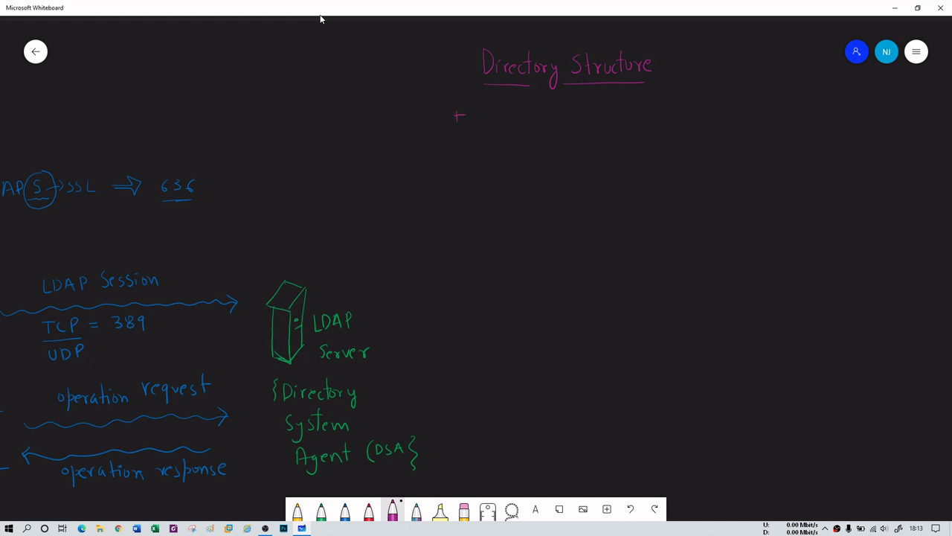
- Write the starred bullet 'LDAP → Tree structure'
{"action": "mouse_move", "coordinate": [494, 111]}
{"action": "left_mouse_down"}
{"action": "mouse_move", "coordinate": [500, 125]}
{"action": "mouse_move", "coordinate": [539, 128]}
{"action": "left_mouse_up"}
{"action": "mouse_move", "coordinate": [539, 111]}
{"action": "left_mouse_down"}
{"action": "mouse_move", "coordinate": [539, 119]}
{"action": "mouse_move", "coordinate": [634, 119]}
{"action": "left_mouse_up"}
{"action": "left_click_drag", "start_coordinate": [634, 115], "coordinate": [657, 120]}
{"action": "mouse_move", "coordinate": [669, 101]}
{"action": "left_mouse_down"}
{"action": "mouse_move", "coordinate": [669, 119]}
{"action": "mouse_move", "coordinate": [685, 111]}
{"action": "left_mouse_up"}
{"action": "left_click_drag", "start_coordinate": [687, 111], "coordinate": [697, 119]}
{"action": "mouse_move", "coordinate": [703, 97]}
{"action": "left_mouse_down"}
{"action": "mouse_move", "coordinate": [702, 119]}
{"action": "mouse_move", "coordinate": [708, 109]}
{"action": "left_mouse_up"}
{"action": "left_click_drag", "start_coordinate": [709, 109], "coordinate": [738, 117]}
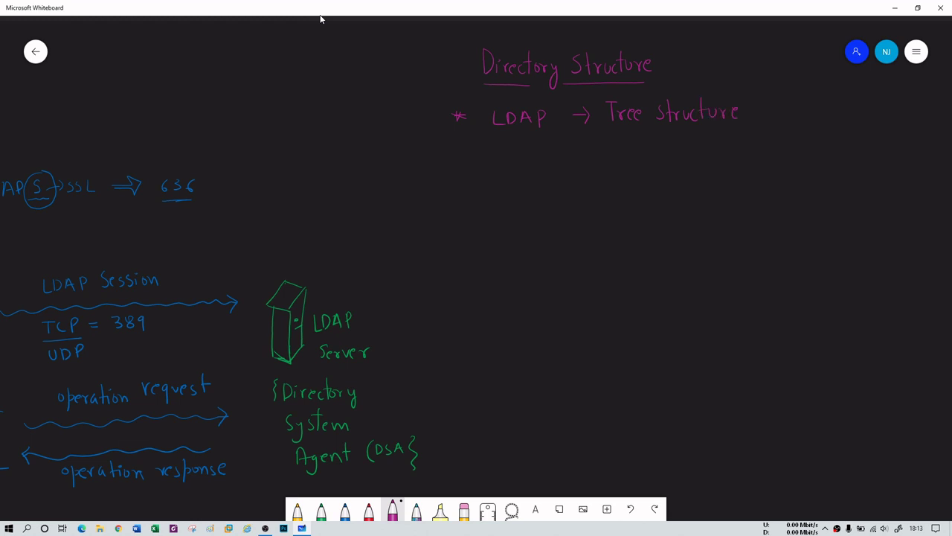
- Add 'follows hierarchy' below with a down arrow and a double arrow after it
{"action": "mouse_move", "coordinate": [621, 142]}
{"action": "left_mouse_down"}
{"action": "mouse_move", "coordinate": [630, 143]}
{"action": "mouse_move", "coordinate": [618, 172]}
{"action": "mouse_move", "coordinate": [666, 165]}
{"action": "left_mouse_up"}
{"action": "mouse_move", "coordinate": [674, 164]}
{"action": "left_mouse_down"}
{"action": "mouse_move", "coordinate": [667, 172]}
{"action": "mouse_move", "coordinate": [684, 171]}
{"action": "mouse_move", "coordinate": [692, 185]}
{"action": "left_mouse_up"}
{"action": "mouse_move", "coordinate": [563, 159]}
{"action": "left_mouse_down"}
{"action": "mouse_move", "coordinate": [560, 178]}
{"action": "mouse_move", "coordinate": [574, 180]}
{"action": "left_mouse_up"}
{"action": "mouse_move", "coordinate": [578, 165]}
{"action": "left_mouse_down"}
{"action": "mouse_move", "coordinate": [580, 180]}
{"action": "mouse_move", "coordinate": [602, 181]}
{"action": "left_mouse_up"}
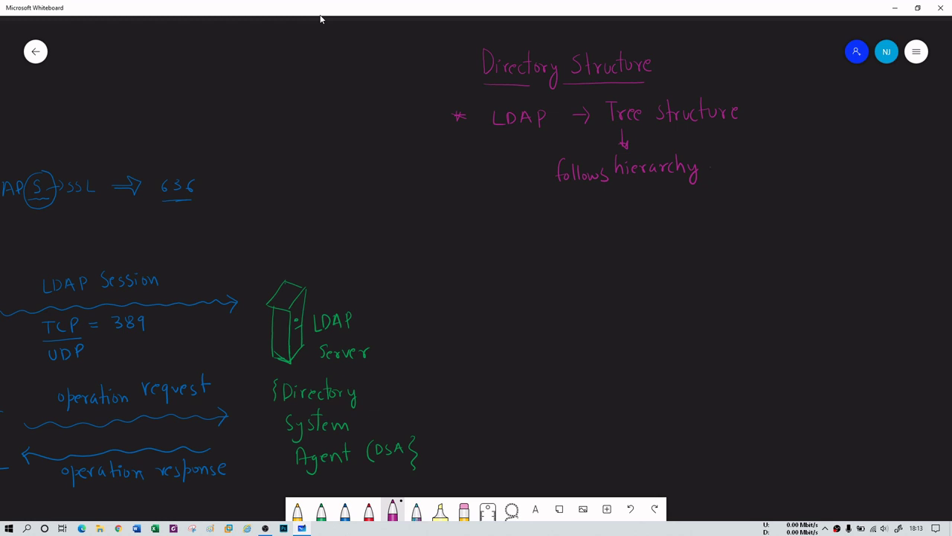
{"action": "left_click_drag", "start_coordinate": [711, 167], "coordinate": [754, 174]}
- Write 'Directory Information Tree (DIT)' after the double arrow
{"action": "mouse_move", "coordinate": [754, 157]}
{"action": "left_mouse_down"}
{"action": "mouse_move", "coordinate": [755, 171]}
{"action": "mouse_move", "coordinate": [827, 168]}
{"action": "mouse_move", "coordinate": [818, 183]}
{"action": "left_mouse_up"}
{"action": "mouse_move", "coordinate": [847, 155]}
{"action": "left_mouse_down"}
{"action": "mouse_move", "coordinate": [845, 173]}
{"action": "mouse_move", "coordinate": [868, 170]}
{"action": "left_mouse_up"}
{"action": "left_click_drag", "start_coordinate": [874, 169], "coordinate": [929, 169]}
{"action": "mouse_move", "coordinate": [756, 190]}
{"action": "left_mouse_down"}
{"action": "mouse_move", "coordinate": [771, 190]}
{"action": "mouse_move", "coordinate": [766, 208]}
{"action": "mouse_move", "coordinate": [781, 200]}
{"action": "left_mouse_up"}
{"action": "left_click_drag", "start_coordinate": [784, 201], "coordinate": [802, 207]}
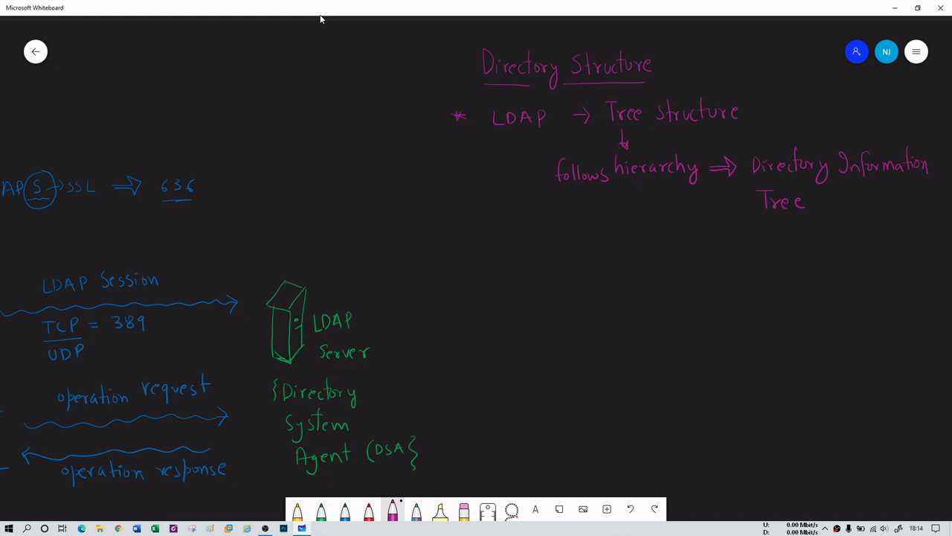
{"action": "mouse_move", "coordinate": [832, 195]}
{"action": "left_mouse_down"}
{"action": "mouse_move", "coordinate": [831, 212]}
{"action": "mouse_move", "coordinate": [879, 200]}
{"action": "mouse_move", "coordinate": [872, 215]}
{"action": "left_mouse_up"}
{"action": "left_click_drag", "start_coordinate": [621, 364], "coordinate": [389, 305]}
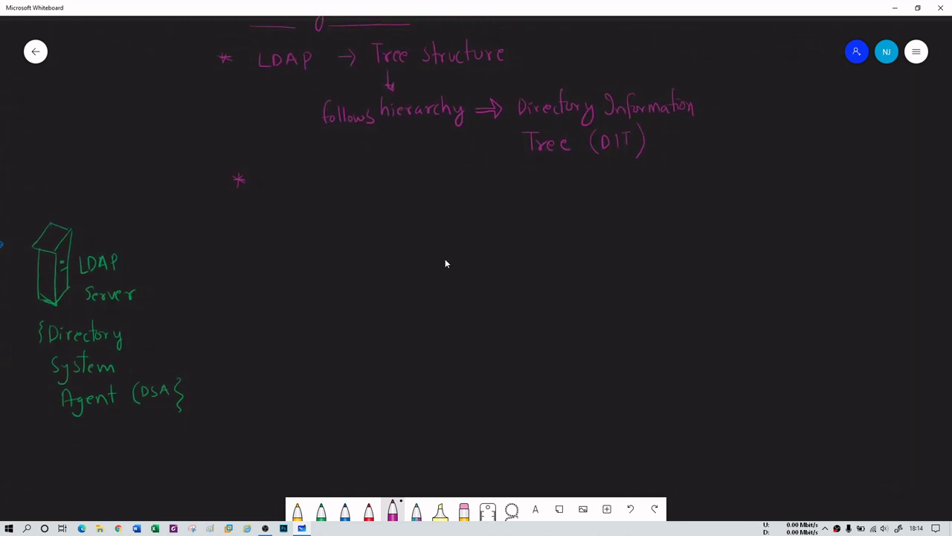
- Write the bullet 'All entries → objects' and sketch a small tree at top right
{"action": "left_click_drag", "start_coordinate": [444, 263], "coordinate": [439, 300]}
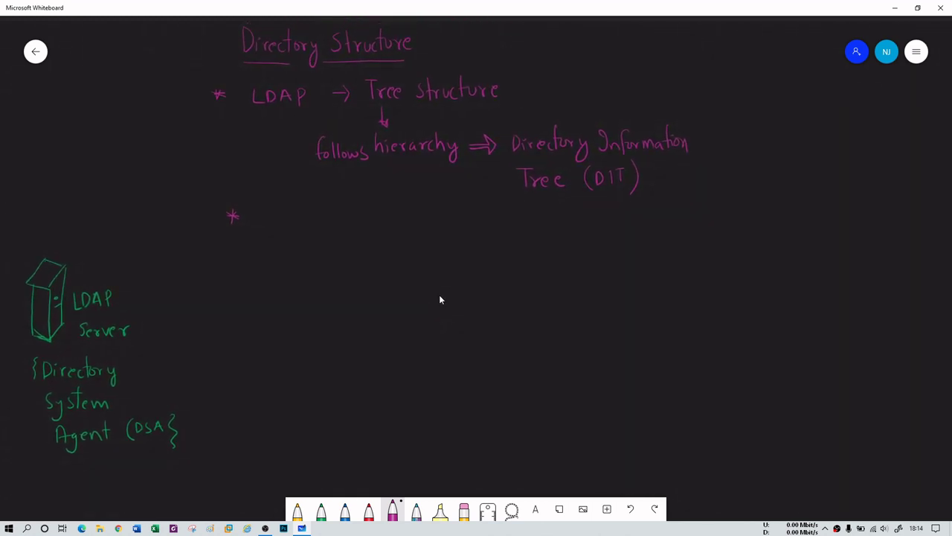
{"action": "mouse_move", "coordinate": [263, 223]}
{"action": "left_mouse_down"}
{"action": "mouse_move", "coordinate": [265, 209]}
{"action": "mouse_move", "coordinate": [272, 224]}
{"action": "mouse_move", "coordinate": [334, 224]}
{"action": "left_mouse_up"}
{"action": "left_click_drag", "start_coordinate": [329, 216], "coordinate": [360, 225]}
{"action": "mouse_move", "coordinate": [369, 214]}
{"action": "left_mouse_down"}
{"action": "mouse_move", "coordinate": [363, 224]}
{"action": "mouse_move", "coordinate": [395, 220]}
{"action": "left_mouse_up"}
{"action": "mouse_move", "coordinate": [738, 63]}
{"action": "left_mouse_down"}
{"action": "mouse_move", "coordinate": [731, 76]}
{"action": "mouse_move", "coordinate": [759, 90]}
{"action": "left_mouse_up"}
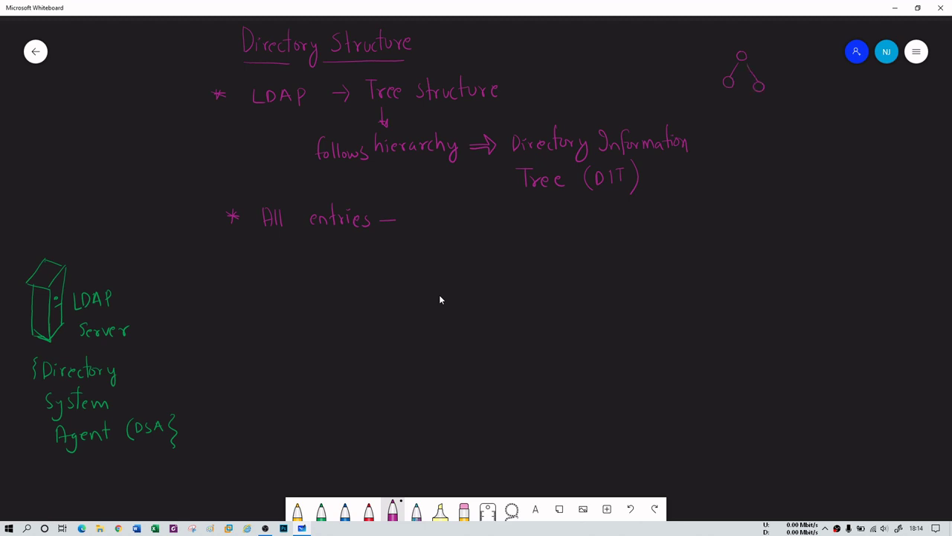
{"action": "mouse_move", "coordinate": [392, 213]}
{"action": "left_mouse_down"}
{"action": "mouse_move", "coordinate": [393, 226]}
{"action": "mouse_move", "coordinate": [424, 216]}
{"action": "mouse_move", "coordinate": [433, 232]}
{"action": "mouse_move", "coordinate": [461, 220]}
{"action": "left_mouse_up"}
{"action": "left_click_drag", "start_coordinate": [456, 210], "coordinate": [467, 223]}
- Write the starred bullet 'Complete path from top to bottom' ending with an arrow
{"action": "left_click_drag", "start_coordinate": [236, 270], "coordinate": [235, 282]}
{"action": "left_click_drag", "start_coordinate": [277, 266], "coordinate": [273, 286]}
{"action": "left_click_drag", "start_coordinate": [283, 279], "coordinate": [301, 286]}
{"action": "mouse_move", "coordinate": [302, 267]}
{"action": "left_mouse_down"}
{"action": "mouse_move", "coordinate": [302, 291]}
{"action": "mouse_move", "coordinate": [313, 281]}
{"action": "mouse_move", "coordinate": [352, 292]}
{"action": "mouse_move", "coordinate": [359, 280]}
{"action": "left_mouse_up"}
{"action": "left_click_drag", "start_coordinate": [364, 274], "coordinate": [378, 279]}
{"action": "left_click_drag", "start_coordinate": [381, 277], "coordinate": [410, 288]}
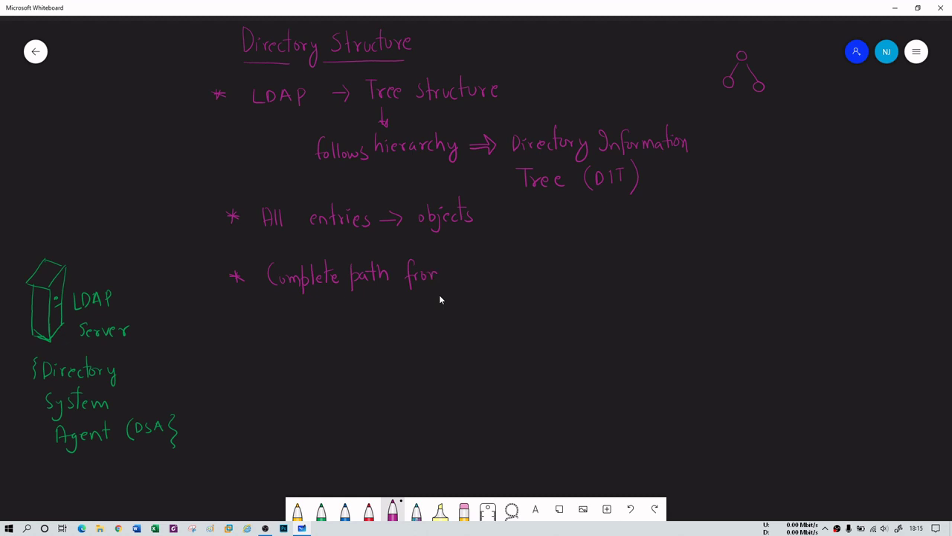
{"action": "mouse_move", "coordinate": [465, 254]}
{"action": "left_mouse_down"}
{"action": "mouse_move", "coordinate": [463, 274]}
{"action": "mouse_move", "coordinate": [476, 283]}
{"action": "mouse_move", "coordinate": [479, 273]}
{"action": "mouse_move", "coordinate": [506, 275]}
{"action": "left_mouse_up"}
{"action": "left_click_drag", "start_coordinate": [509, 267], "coordinate": [545, 269]}
{"action": "left_click_drag", "start_coordinate": [553, 253], "coordinate": [558, 269]}
{"action": "left_click_drag", "start_coordinate": [550, 262], "coordinate": [564, 268]}
{"action": "left_click_drag", "start_coordinate": [574, 263], "coordinate": [583, 272]}
{"action": "left_click_drag", "start_coordinate": [584, 265], "coordinate": [659, 270]}
- Add 'DN {Distinguish Name}' after the arrow
{"action": "mouse_move", "coordinate": [671, 256]}
{"action": "left_mouse_down"}
{"action": "mouse_move", "coordinate": [671, 268]}
{"action": "mouse_move", "coordinate": [682, 255]}
{"action": "mouse_move", "coordinate": [701, 271]}
{"action": "mouse_move", "coordinate": [727, 268]}
{"action": "left_mouse_up"}
{"action": "mouse_move", "coordinate": [739, 243]}
{"action": "left_mouse_down"}
{"action": "mouse_move", "coordinate": [738, 265]}
{"action": "mouse_move", "coordinate": [759, 264]}
{"action": "mouse_move", "coordinate": [763, 276]}
{"action": "mouse_move", "coordinate": [760, 269]}
{"action": "mouse_move", "coordinate": [783, 266]}
{"action": "left_mouse_up"}
{"action": "left_click_drag", "start_coordinate": [789, 257], "coordinate": [795, 266]}
{"action": "mouse_move", "coordinate": [805, 245]}
{"action": "left_mouse_down"}
{"action": "mouse_move", "coordinate": [805, 263]}
{"action": "mouse_move", "coordinate": [816, 266]}
{"action": "mouse_move", "coordinate": [852, 250]}
{"action": "mouse_move", "coordinate": [892, 258]}
{"action": "left_mouse_up"}
{"action": "left_click_drag", "start_coordinate": [902, 222], "coordinate": [903, 269]}
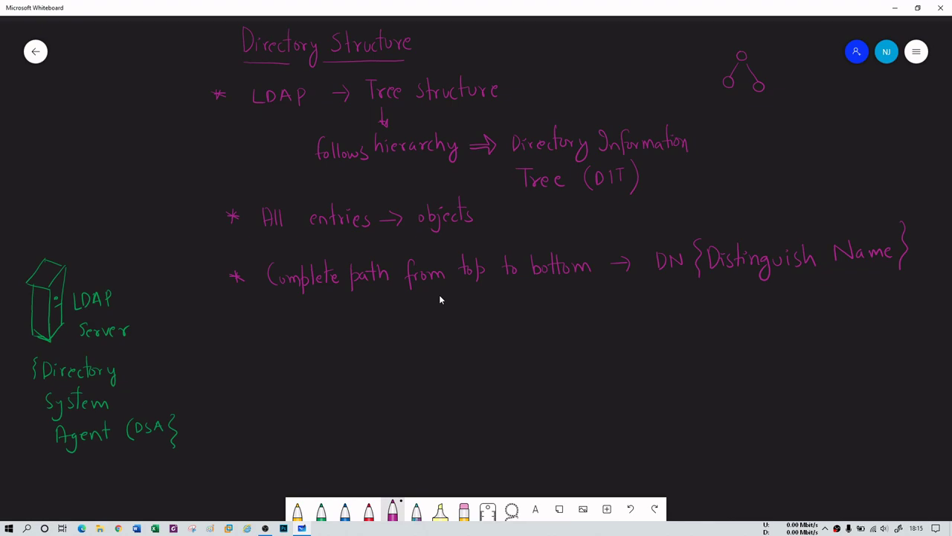
- Draw a yellow node tree with its branches and leaves, bracketed by a curly brace labelled DIT
{"action": "left_click", "coordinate": [301, 528]}
{"action": "left_click", "coordinate": [301, 527]}
{"action": "left_click", "coordinate": [297, 511]}
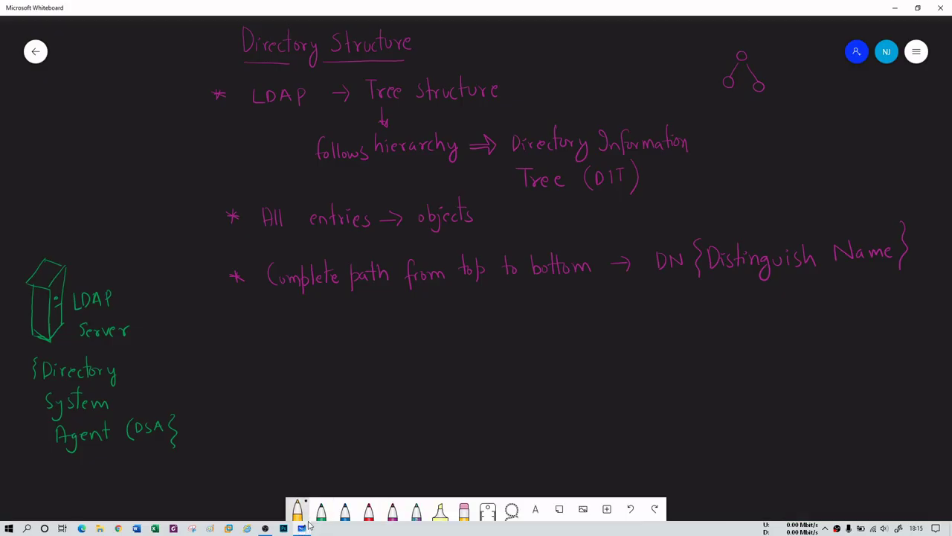
{"action": "mouse_move", "coordinate": [549, 302]}
{"action": "left_mouse_down"}
{"action": "mouse_move", "coordinate": [544, 319]}
{"action": "mouse_move", "coordinate": [562, 307]}
{"action": "mouse_move", "coordinate": [546, 303]}
{"action": "mouse_move", "coordinate": [515, 374]}
{"action": "mouse_move", "coordinate": [510, 353]}
{"action": "mouse_move", "coordinate": [465, 412]}
{"action": "mouse_move", "coordinate": [480, 399]}
{"action": "left_mouse_up"}
{"action": "mouse_move", "coordinate": [516, 373]}
{"action": "left_mouse_down"}
{"action": "mouse_move", "coordinate": [537, 412]}
{"action": "mouse_move", "coordinate": [532, 393]}
{"action": "left_mouse_up"}
{"action": "mouse_move", "coordinate": [560, 317]}
{"action": "left_mouse_down"}
{"action": "mouse_move", "coordinate": [554, 355]}
{"action": "mouse_move", "coordinate": [560, 340]}
{"action": "mouse_move", "coordinate": [609, 342]}
{"action": "mouse_move", "coordinate": [588, 397]}
{"action": "left_mouse_up"}
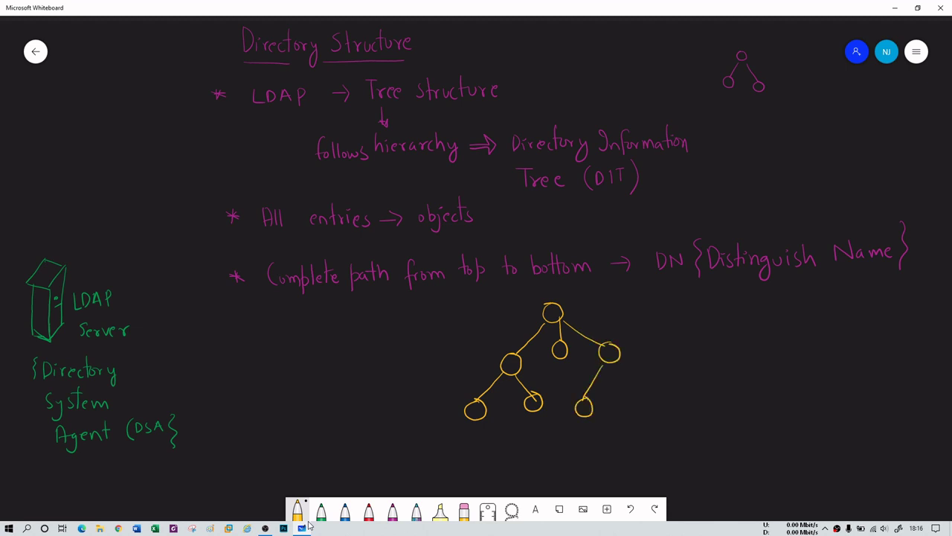
{"action": "mouse_move", "coordinate": [616, 366]}
{"action": "left_mouse_down"}
{"action": "mouse_move", "coordinate": [638, 417]}
{"action": "mouse_move", "coordinate": [642, 399]}
{"action": "left_mouse_up"}
{"action": "mouse_move", "coordinate": [668, 293]}
{"action": "left_mouse_down"}
{"action": "mouse_move", "coordinate": [688, 305]}
{"action": "mouse_move", "coordinate": [698, 361]}
{"action": "mouse_move", "coordinate": [696, 404]}
{"action": "mouse_move", "coordinate": [679, 407]}
{"action": "left_mouse_up"}
{"action": "mouse_move", "coordinate": [717, 341]}
{"action": "left_mouse_down"}
{"action": "mouse_move", "coordinate": [718, 359]}
{"action": "mouse_move", "coordinate": [748, 341]}
{"action": "left_mouse_up"}
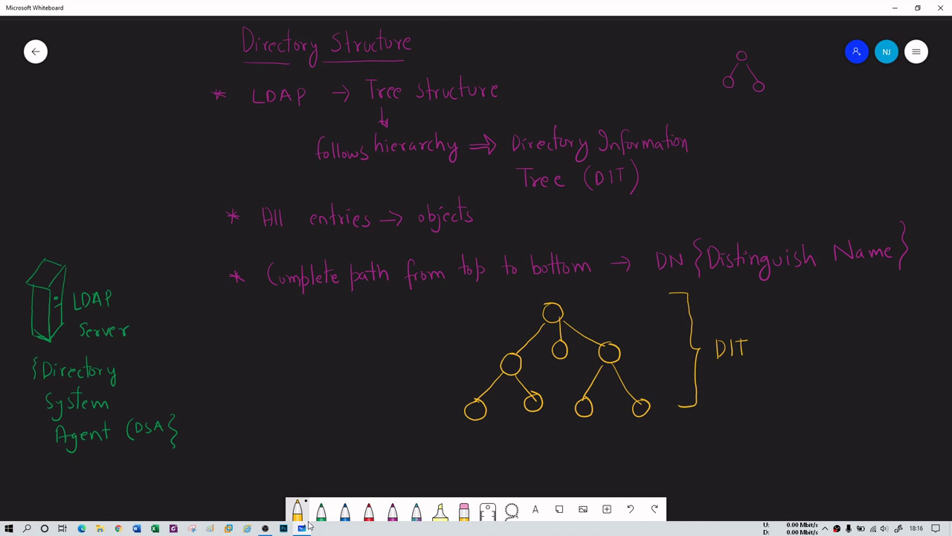
- Shade the bottom-left node and write 'RDN {Relative Distinguished Name}' beneath it
{"action": "mouse_move", "coordinate": [469, 403]}
{"action": "left_mouse_down"}
{"action": "mouse_move", "coordinate": [480, 417]}
{"action": "mouse_move", "coordinate": [478, 465]}
{"action": "mouse_move", "coordinate": [501, 461]}
{"action": "left_mouse_up"}
{"action": "mouse_move", "coordinate": [508, 450]}
{"action": "left_mouse_down"}
{"action": "mouse_move", "coordinate": [509, 462]}
{"action": "mouse_move", "coordinate": [520, 461]}
{"action": "left_mouse_up"}
{"action": "left_click_drag", "start_coordinate": [520, 460], "coordinate": [520, 449]}
{"action": "mouse_move", "coordinate": [545, 446]}
{"action": "left_mouse_down"}
{"action": "mouse_move", "coordinate": [554, 463]}
{"action": "mouse_move", "coordinate": [597, 462]}
{"action": "mouse_move", "coordinate": [620, 451]}
{"action": "left_mouse_up"}
{"action": "left_click_drag", "start_coordinate": [622, 455], "coordinate": [632, 458]}
{"action": "mouse_move", "coordinate": [632, 439]}
{"action": "left_mouse_down"}
{"action": "mouse_move", "coordinate": [632, 456]}
{"action": "mouse_move", "coordinate": [666, 456]}
{"action": "left_mouse_up"}
{"action": "mouse_move", "coordinate": [661, 449]}
{"action": "left_mouse_down"}
{"action": "mouse_move", "coordinate": [694, 457]}
{"action": "mouse_move", "coordinate": [680, 467]}
{"action": "mouse_move", "coordinate": [702, 446]}
{"action": "mouse_move", "coordinate": [736, 456]}
{"action": "left_mouse_up"}
{"action": "mouse_move", "coordinate": [747, 437]}
{"action": "left_mouse_down"}
{"action": "mouse_move", "coordinate": [747, 455]}
{"action": "mouse_move", "coordinate": [778, 438]}
{"action": "mouse_move", "coordinate": [811, 449]}
{"action": "mouse_move", "coordinate": [789, 449]}
{"action": "left_mouse_up"}
{"action": "mouse_move", "coordinate": [791, 450]}
{"action": "left_mouse_down"}
{"action": "mouse_move", "coordinate": [809, 449]}
{"action": "mouse_move", "coordinate": [826, 466]}
{"action": "left_mouse_up"}
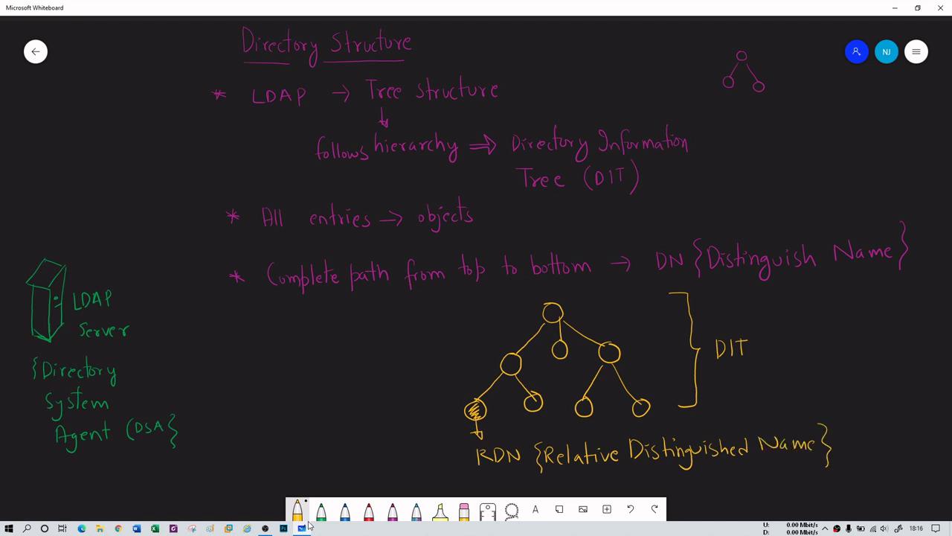
- Label the tree's root node A and the shaded lower-left node C
{"action": "scroll", "coordinate": [858, 345], "scroll_direction": "down", "scroll_amount": 3}
{"action": "scroll", "coordinate": [857, 345], "scroll_direction": "right", "scroll_amount": 2}
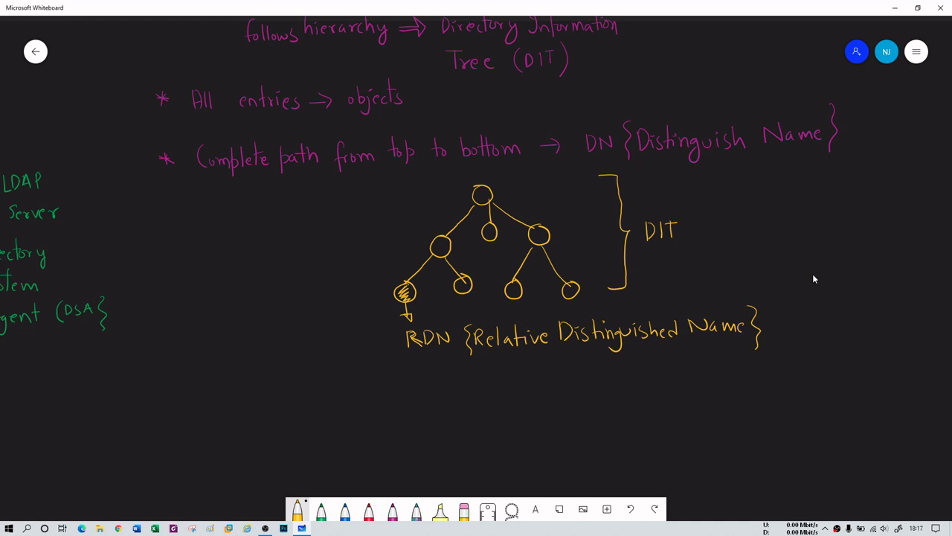
{"action": "mouse_move", "coordinate": [459, 180]}
{"action": "left_mouse_down"}
{"action": "mouse_move", "coordinate": [463, 194]}
{"action": "mouse_move", "coordinate": [423, 222]}
{"action": "mouse_move", "coordinate": [431, 220]}
{"action": "left_mouse_up"}
{"action": "mouse_move", "coordinate": [395, 270]}
{"action": "left_mouse_down"}
{"action": "mouse_move", "coordinate": [387, 274]}
{"action": "mouse_move", "coordinate": [397, 281]}
{"action": "left_mouse_up"}
- Write the note '⇔ A/B/C → DN' and 'C → RDN'
{"action": "mouse_move", "coordinate": [306, 395]}
{"action": "left_mouse_down"}
{"action": "mouse_move", "coordinate": [332, 396]}
{"action": "mouse_move", "coordinate": [322, 406]}
{"action": "left_mouse_up"}
{"action": "mouse_move", "coordinate": [306, 402]}
{"action": "left_mouse_down"}
{"action": "mouse_move", "coordinate": [359, 388]}
{"action": "mouse_move", "coordinate": [367, 404]}
{"action": "mouse_move", "coordinate": [388, 403]}
{"action": "left_mouse_up"}
{"action": "mouse_move", "coordinate": [388, 389]}
{"action": "left_mouse_down"}
{"action": "mouse_move", "coordinate": [387, 403]}
{"action": "mouse_move", "coordinate": [406, 405]}
{"action": "mouse_move", "coordinate": [472, 392]}
{"action": "left_mouse_up"}
{"action": "mouse_move", "coordinate": [472, 392]}
{"action": "left_mouse_down"}
{"action": "mouse_move", "coordinate": [464, 400]}
{"action": "mouse_move", "coordinate": [486, 398]}
{"action": "left_mouse_up"}
{"action": "mouse_move", "coordinate": [487, 383]}
{"action": "left_mouse_down"}
{"action": "mouse_move", "coordinate": [488, 397]}
{"action": "mouse_move", "coordinate": [513, 382]}
{"action": "left_mouse_up"}
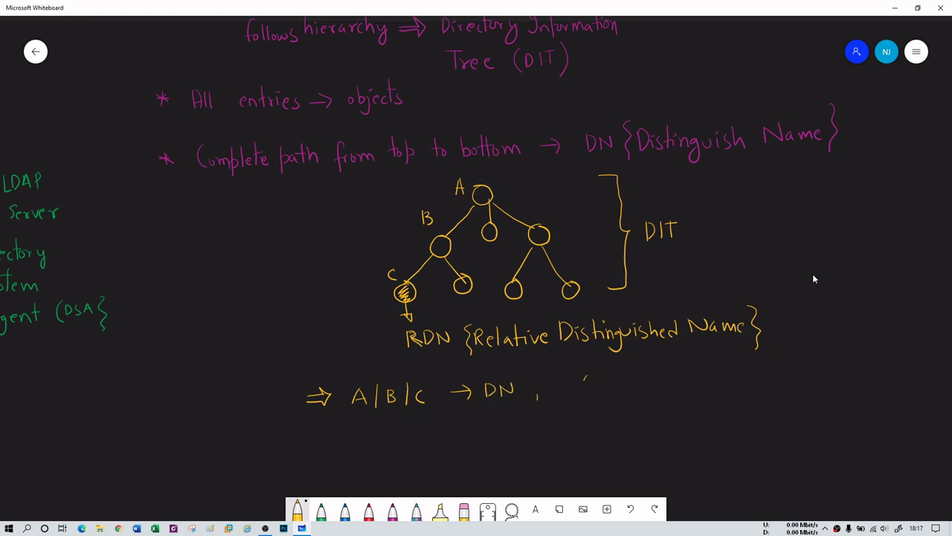
{"action": "mouse_move", "coordinate": [586, 377]}
{"action": "left_mouse_down"}
{"action": "mouse_move", "coordinate": [592, 387]}
{"action": "mouse_move", "coordinate": [627, 378]}
{"action": "left_mouse_up"}
{"action": "mouse_move", "coordinate": [618, 374]}
{"action": "left_mouse_down"}
{"action": "mouse_move", "coordinate": [618, 384]}
{"action": "mouse_move", "coordinate": [652, 384]}
{"action": "left_mouse_up"}
{"action": "mouse_move", "coordinate": [657, 372]}
{"action": "left_mouse_down"}
{"action": "mouse_move", "coordinate": [658, 385]}
{"action": "mouse_move", "coordinate": [686, 370]}
{"action": "left_mouse_up"}
- Replace the malformed arrow and write the path /etc/fool/myexample.txt → RDN
{"action": "mouse_move", "coordinate": [308, 434]}
{"action": "left_mouse_down"}
{"action": "mouse_move", "coordinate": [323, 428]}
{"action": "mouse_move", "coordinate": [334, 439]}
{"action": "left_mouse_up"}
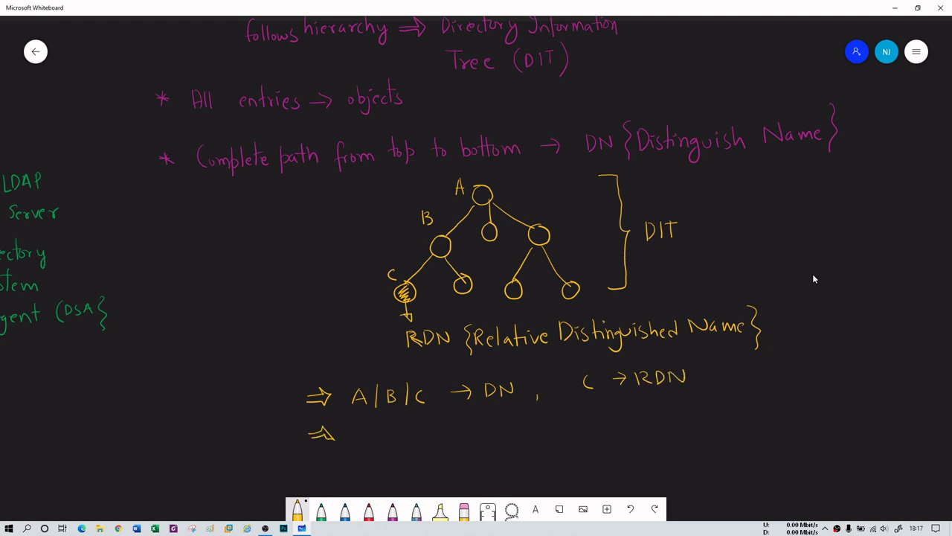
{"action": "left_click", "coordinate": [463, 510]}
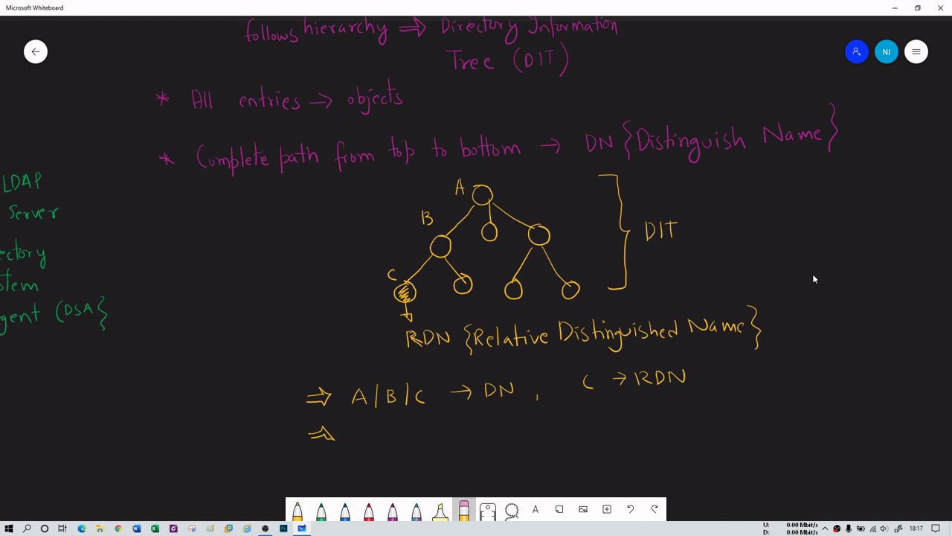
{"action": "mouse_move", "coordinate": [308, 435]}
{"action": "left_mouse_down"}
{"action": "mouse_move", "coordinate": [334, 439]}
{"action": "mouse_move", "coordinate": [332, 452]}
{"action": "mouse_move", "coordinate": [302, 448]}
{"action": "left_mouse_up"}
{"action": "left_click", "coordinate": [297, 510]}
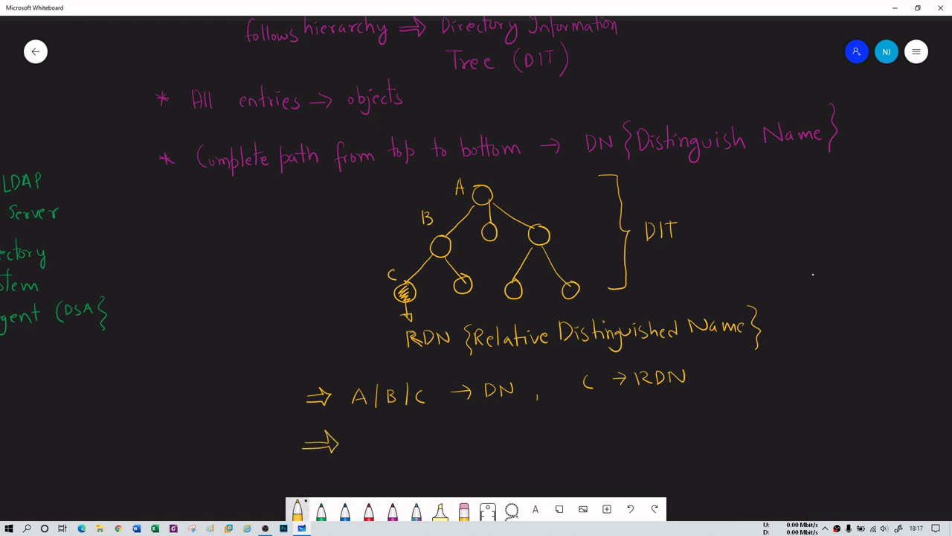
{"action": "left_click_drag", "start_coordinate": [368, 442], "coordinate": [381, 448]}
{"action": "mouse_move", "coordinate": [377, 438]}
{"action": "left_mouse_down"}
{"action": "mouse_move", "coordinate": [399, 450]}
{"action": "mouse_move", "coordinate": [417, 440]}
{"action": "left_mouse_up"}
{"action": "mouse_move", "coordinate": [426, 439]}
{"action": "left_mouse_down"}
{"action": "mouse_move", "coordinate": [433, 450]}
{"action": "mouse_move", "coordinate": [456, 445]}
{"action": "mouse_move", "coordinate": [456, 453]}
{"action": "mouse_move", "coordinate": [506, 445]}
{"action": "left_mouse_up"}
{"action": "mouse_move", "coordinate": [510, 433]}
{"action": "left_mouse_down"}
{"action": "mouse_move", "coordinate": [510, 449]}
{"action": "mouse_move", "coordinate": [528, 441]}
{"action": "left_mouse_up"}
{"action": "mouse_move", "coordinate": [535, 440]}
{"action": "left_mouse_down"}
{"action": "mouse_move", "coordinate": [625, 439]}
{"action": "mouse_move", "coordinate": [651, 424]}
{"action": "mouse_move", "coordinate": [678, 443]}
{"action": "mouse_move", "coordinate": [715, 434]}
{"action": "mouse_move", "coordinate": [722, 443]}
{"action": "mouse_move", "coordinate": [790, 422]}
{"action": "mouse_move", "coordinate": [800, 432]}
{"action": "mouse_move", "coordinate": [830, 430]}
{"action": "left_mouse_up"}
{"action": "left_click", "coordinate": [806, 426]}
{"action": "mouse_move", "coordinate": [828, 421]}
{"action": "left_mouse_down"}
{"action": "mouse_move", "coordinate": [821, 430]}
{"action": "mouse_move", "coordinate": [863, 421]}
{"action": "left_mouse_up"}
{"action": "mouse_move", "coordinate": [873, 415]}
{"action": "left_mouse_down"}
{"action": "mouse_move", "coordinate": [874, 425]}
{"action": "mouse_move", "coordinate": [911, 413]}
{"action": "left_mouse_up"}
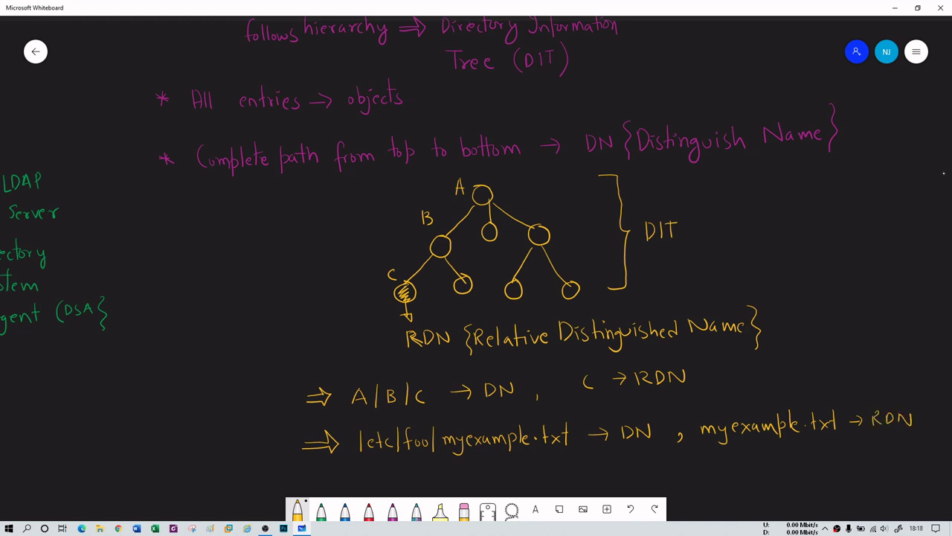
- Shade node A and write 'A = root' with root underlined
{"action": "mouse_move", "coordinate": [874, 235]}
{"action": "left_mouse_down"}
{"action": "mouse_move", "coordinate": [712, 306]}
{"action": "mouse_move", "coordinate": [653, 276]}
{"action": "mouse_move", "coordinate": [683, 343]}
{"action": "left_mouse_up"}
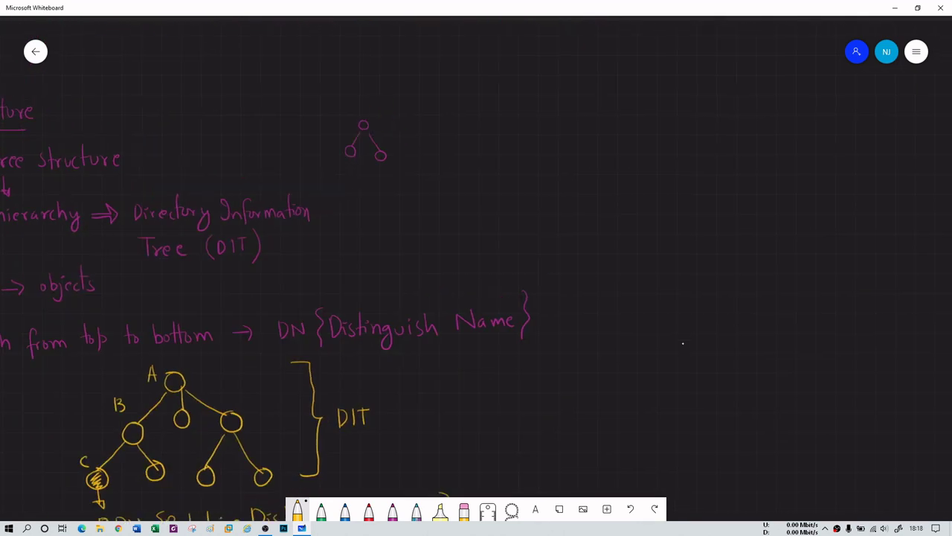
{"action": "left_click_drag", "start_coordinate": [717, 269], "coordinate": [664, 333]}
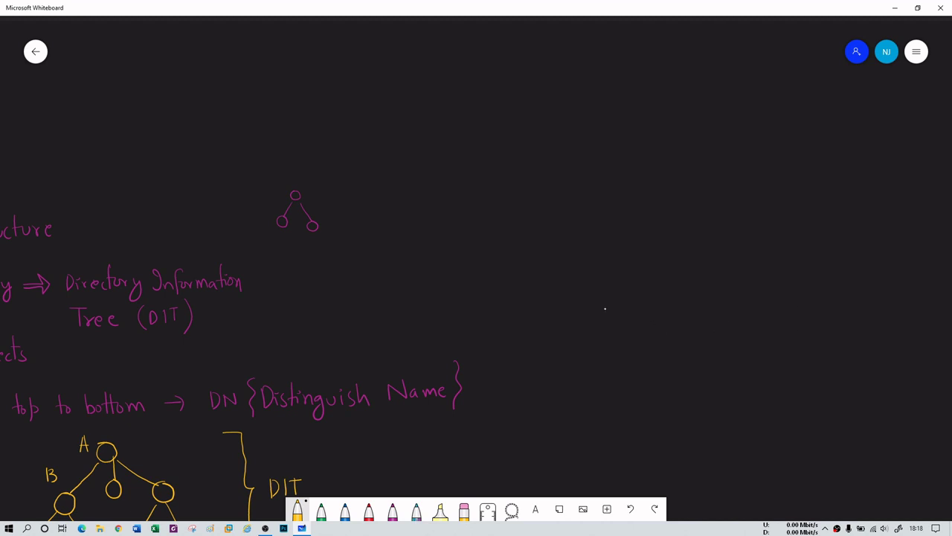
{"action": "left_click_drag", "start_coordinate": [605, 308], "coordinate": [671, 200]}
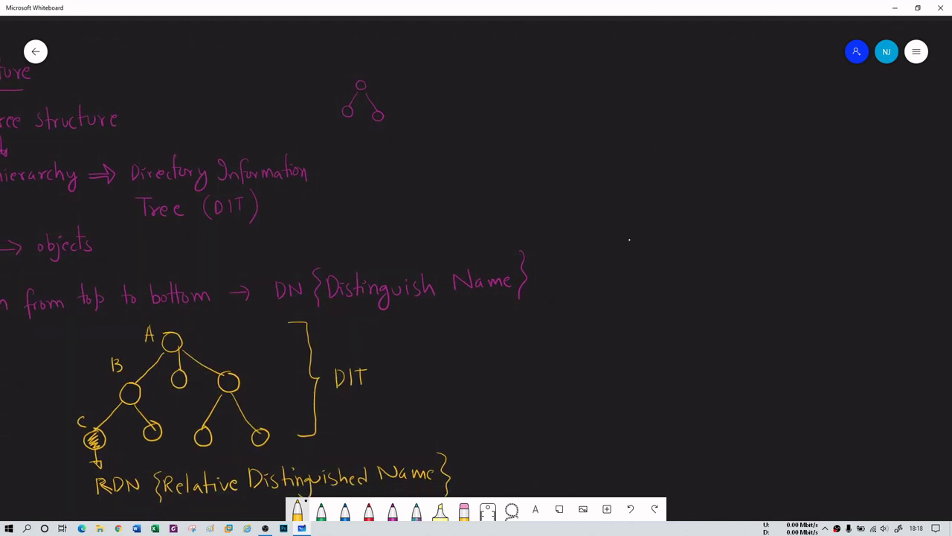
{"action": "left_click_drag", "start_coordinate": [167, 340], "coordinate": [175, 347]}
{"action": "mouse_move", "coordinate": [569, 100]}
{"action": "left_mouse_down"}
{"action": "mouse_move", "coordinate": [572, 81]}
{"action": "mouse_move", "coordinate": [578, 100]}
{"action": "mouse_move", "coordinate": [634, 84]}
{"action": "left_mouse_up"}
{"action": "left_click_drag", "start_coordinate": [643, 82], "coordinate": [655, 90]}
{"action": "mouse_move", "coordinate": [619, 101]}
{"action": "left_mouse_down"}
{"action": "mouse_move", "coordinate": [666, 101]}
{"action": "mouse_move", "coordinate": [637, 120]}
{"action": "mouse_move", "coordinate": [641, 155]}
{"action": "mouse_move", "coordinate": [684, 152]}
{"action": "left_mouse_up"}
- Write c = Country, ou = organizational Unit and dc = domain Component
{"action": "left_click_drag", "start_coordinate": [690, 143], "coordinate": [703, 149]}
{"action": "mouse_move", "coordinate": [704, 150]}
{"action": "left_mouse_down"}
{"action": "mouse_move", "coordinate": [729, 143]}
{"action": "mouse_move", "coordinate": [741, 161]}
{"action": "left_mouse_up"}
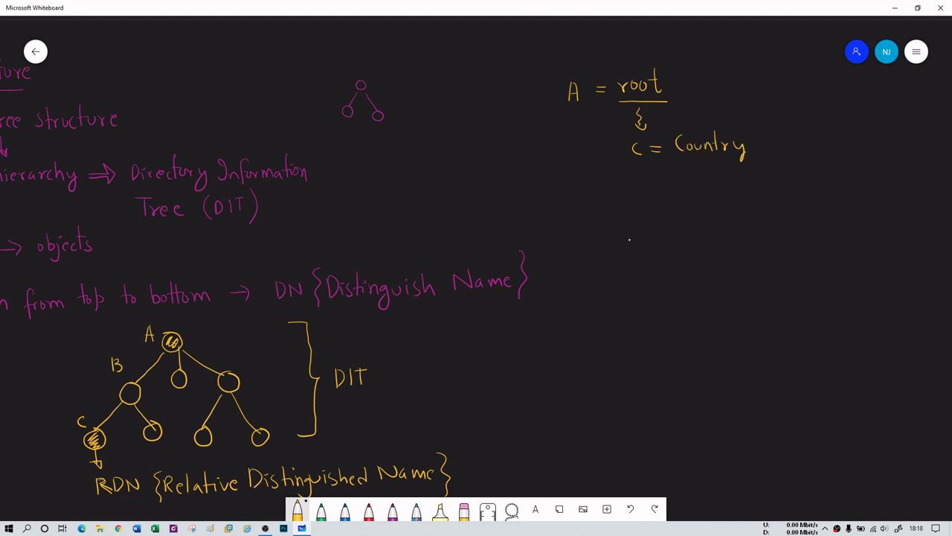
{"action": "mouse_move", "coordinate": [632, 174]}
{"action": "left_mouse_down"}
{"action": "mouse_move", "coordinate": [629, 184]}
{"action": "mouse_move", "coordinate": [632, 175]}
{"action": "mouse_move", "coordinate": [648, 185]}
{"action": "mouse_move", "coordinate": [707, 176]}
{"action": "mouse_move", "coordinate": [711, 194]}
{"action": "mouse_move", "coordinate": [734, 183]}
{"action": "mouse_move", "coordinate": [809, 183]}
{"action": "mouse_move", "coordinate": [845, 165]}
{"action": "mouse_move", "coordinate": [873, 178]}
{"action": "left_mouse_up"}
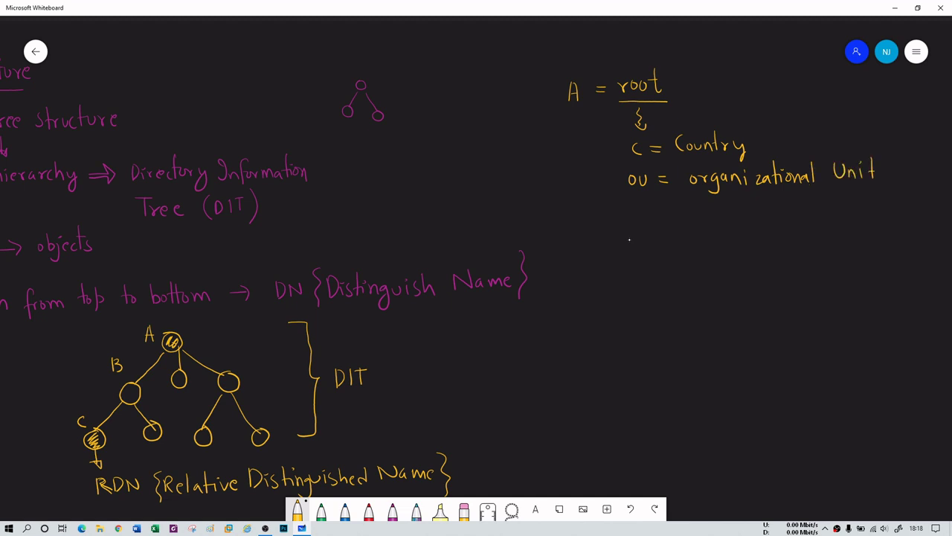
{"action": "mouse_move", "coordinate": [636, 207]}
{"action": "left_mouse_down"}
{"action": "mouse_move", "coordinate": [631, 216]}
{"action": "mouse_move", "coordinate": [649, 219]}
{"action": "left_mouse_up"}
{"action": "mouse_move", "coordinate": [694, 198]}
{"action": "left_mouse_down"}
{"action": "mouse_move", "coordinate": [692, 217]}
{"action": "mouse_move", "coordinate": [703, 217]}
{"action": "left_mouse_up"}
{"action": "left_click_drag", "start_coordinate": [707, 216], "coordinate": [722, 216]}
{"action": "left_click_drag", "start_coordinate": [720, 213], "coordinate": [750, 217]}
{"action": "left_click_drag", "start_coordinate": [774, 198], "coordinate": [775, 219]}
{"action": "mouse_move", "coordinate": [786, 207]}
{"action": "left_mouse_down"}
{"action": "mouse_move", "coordinate": [781, 214]}
{"action": "mouse_move", "coordinate": [801, 216]}
{"action": "mouse_move", "coordinate": [802, 228]}
{"action": "left_mouse_up"}
{"action": "left_click_drag", "start_coordinate": [802, 208], "coordinate": [840, 216]}
{"action": "left_click_drag", "start_coordinate": [842, 210], "coordinate": [859, 218]}
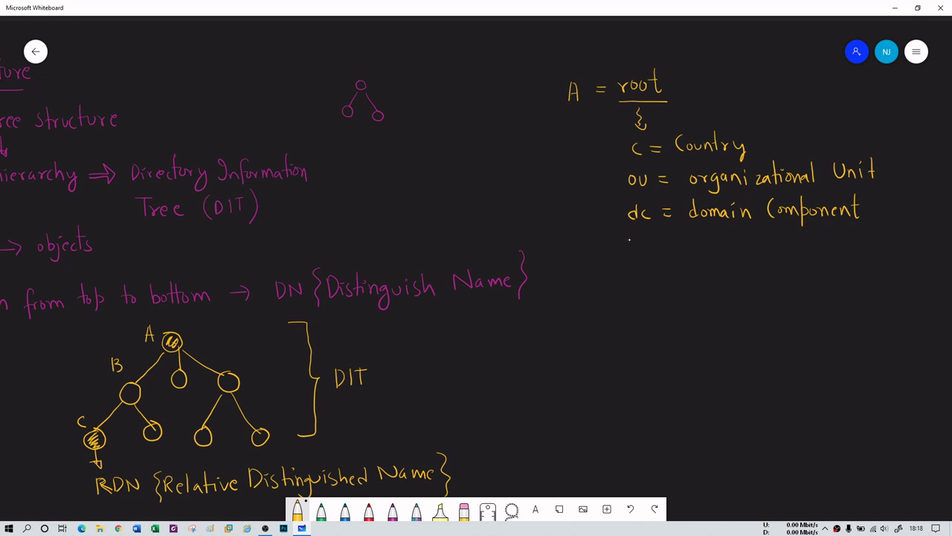
- Add '→ Contain other objects' after root and letter the middle and right child nodes
{"action": "left_click_drag", "start_coordinate": [675, 80], "coordinate": [715, 90]}
{"action": "left_click_drag", "start_coordinate": [722, 83], "coordinate": [754, 89]}
{"action": "mouse_move", "coordinate": [759, 82]}
{"action": "left_mouse_down"}
{"action": "mouse_move", "coordinate": [774, 90]}
{"action": "mouse_move", "coordinate": [791, 81]}
{"action": "left_mouse_up"}
{"action": "left_click_drag", "start_coordinate": [799, 71], "coordinate": [802, 87]}
{"action": "mouse_move", "coordinate": [811, 79]}
{"action": "left_mouse_down"}
{"action": "mouse_move", "coordinate": [811, 93]}
{"action": "mouse_move", "coordinate": [822, 88]}
{"action": "left_mouse_up"}
{"action": "left_click_drag", "start_coordinate": [829, 79], "coordinate": [837, 89]}
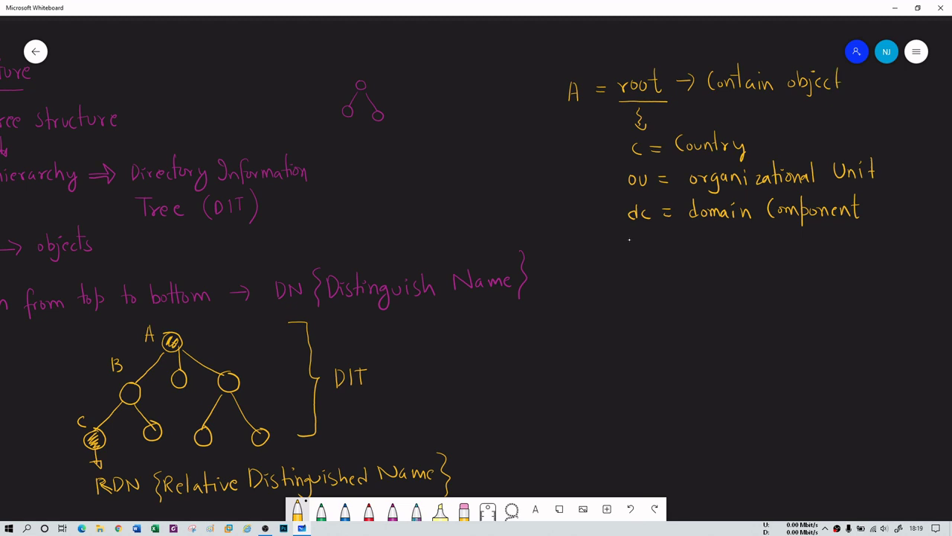
{"action": "left_click_drag", "start_coordinate": [179, 395], "coordinate": [179, 405]}
{"action": "left_click_drag", "start_coordinate": [235, 361], "coordinate": [242, 353]}
{"action": "left_click_drag", "start_coordinate": [783, 107], "coordinate": [793, 106]}
{"action": "mouse_move", "coordinate": [780, 48]}
{"action": "left_mouse_down"}
{"action": "mouse_move", "coordinate": [779, 65]}
{"action": "mouse_move", "coordinate": [810, 55]}
{"action": "left_mouse_up"}
{"action": "left_click_drag", "start_coordinate": [847, 87], "coordinate": [851, 94]}
- Sketch the boxed c → etc → foo chain and label it root in rainbow ink
{"action": "mouse_move", "coordinate": [687, 264]}
{"action": "left_mouse_down"}
{"action": "mouse_move", "coordinate": [685, 272]}
{"action": "mouse_move", "coordinate": [695, 256]}
{"action": "mouse_move", "coordinate": [673, 283]}
{"action": "mouse_move", "coordinate": [674, 257]}
{"action": "mouse_move", "coordinate": [659, 305]}
{"action": "mouse_move", "coordinate": [657, 325]}
{"action": "mouse_move", "coordinate": [678, 333]}
{"action": "mouse_move", "coordinate": [644, 312]}
{"action": "mouse_move", "coordinate": [636, 372]}
{"action": "mouse_move", "coordinate": [644, 371]}
{"action": "left_mouse_up"}
{"action": "mouse_move", "coordinate": [657, 365]}
{"action": "left_mouse_down"}
{"action": "mouse_move", "coordinate": [662, 382]}
{"action": "mouse_move", "coordinate": [626, 360]}
{"action": "left_mouse_up"}
{"action": "left_click", "coordinate": [416, 510]}
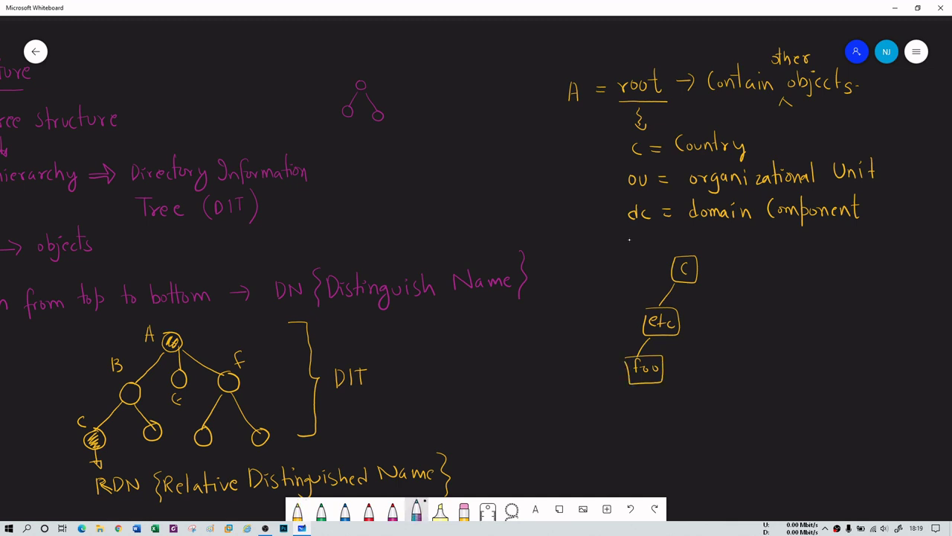
{"action": "mouse_move", "coordinate": [707, 260]}
{"action": "left_mouse_down"}
{"action": "mouse_move", "coordinate": [707, 269]}
{"action": "mouse_move", "coordinate": [733, 259]}
{"action": "left_mouse_up"}
{"action": "left_click_drag", "start_coordinate": [738, 259], "coordinate": [760, 266]}
- Draw a vertical divider and write 'if the object doesn't have any'
{"action": "scroll", "coordinate": [796, 369], "scroll_direction": "right", "scroll_amount": 5}
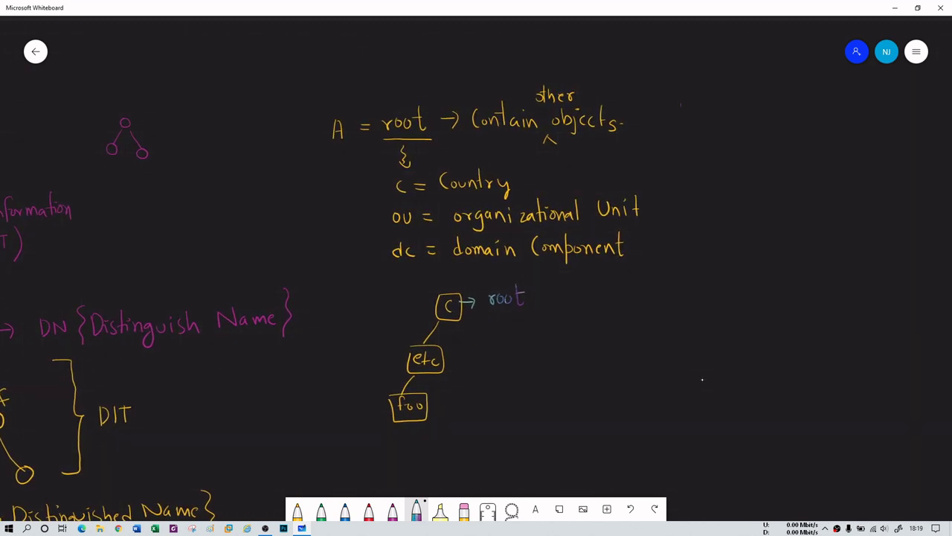
{"action": "left_click_drag", "start_coordinate": [681, 105], "coordinate": [677, 321]}
{"action": "mouse_move", "coordinate": [512, 404]}
{"action": "left_mouse_down"}
{"action": "mouse_move", "coordinate": [508, 424]}
{"action": "mouse_move", "coordinate": [555, 409]}
{"action": "mouse_move", "coordinate": [586, 414]}
{"action": "mouse_move", "coordinate": [584, 427]}
{"action": "mouse_move", "coordinate": [603, 416]}
{"action": "left_mouse_up"}
{"action": "mouse_move", "coordinate": [613, 408]}
{"action": "left_mouse_down"}
{"action": "mouse_move", "coordinate": [618, 418]}
{"action": "mouse_move", "coordinate": [654, 413]}
{"action": "left_mouse_up"}
{"action": "left_click_drag", "start_coordinate": [653, 406], "coordinate": [648, 412]}
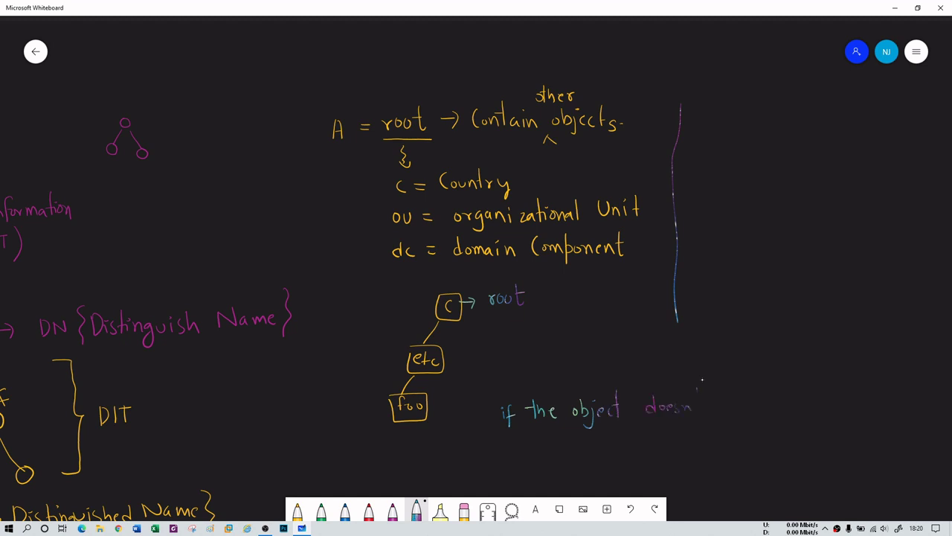
{"action": "left_click_drag", "start_coordinate": [698, 391], "coordinate": [699, 413]}
{"action": "mouse_move", "coordinate": [715, 381]}
{"action": "left_mouse_down"}
{"action": "mouse_move", "coordinate": [724, 405]}
{"action": "mouse_move", "coordinate": [746, 396]}
{"action": "left_mouse_up"}
{"action": "left_click_drag", "start_coordinate": [747, 401], "coordinate": [809, 405]}
{"action": "left_click_drag", "start_coordinate": [812, 394], "coordinate": [807, 415]}
- Write 'Subordinate object ⇒' on the next line
{"action": "mouse_move", "coordinate": [513, 448]}
{"action": "left_mouse_down"}
{"action": "mouse_move", "coordinate": [507, 459]}
{"action": "mouse_move", "coordinate": [527, 457]}
{"action": "left_mouse_up"}
{"action": "mouse_move", "coordinate": [529, 442]}
{"action": "left_mouse_down"}
{"action": "mouse_move", "coordinate": [532, 457]}
{"action": "mouse_move", "coordinate": [554, 452]}
{"action": "left_mouse_up"}
{"action": "left_click_drag", "start_coordinate": [559, 440], "coordinate": [554, 457]}
{"action": "mouse_move", "coordinate": [562, 449]}
{"action": "left_mouse_down"}
{"action": "mouse_move", "coordinate": [567, 457]}
{"action": "mouse_move", "coordinate": [620, 445]}
{"action": "left_mouse_up"}
{"action": "left_click_drag", "start_coordinate": [628, 435], "coordinate": [630, 449]}
{"action": "mouse_move", "coordinate": [640, 443]}
{"action": "left_mouse_down"}
{"action": "mouse_move", "coordinate": [632, 458]}
{"action": "mouse_move", "coordinate": [649, 449]}
{"action": "left_mouse_up"}
{"action": "left_click_drag", "start_coordinate": [659, 442], "coordinate": [666, 450]}
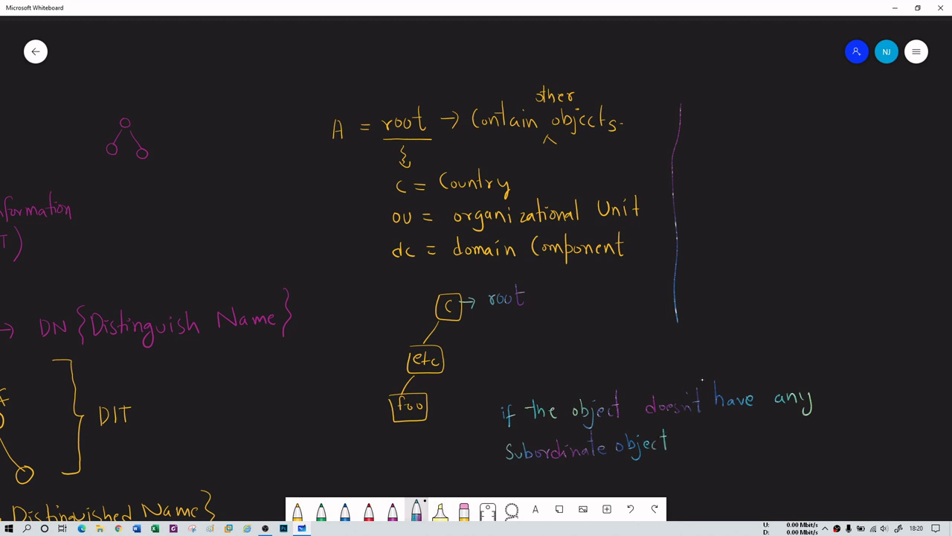
{"action": "left_click_drag", "start_coordinate": [692, 440], "coordinate": [707, 439]}
{"action": "mouse_move", "coordinate": [705, 432]}
{"action": "left_mouse_down"}
{"action": "mouse_move", "coordinate": [716, 439]}
{"action": "mouse_move", "coordinate": [708, 449]}
{"action": "left_mouse_up"}
{"action": "mouse_move", "coordinate": [691, 445]}
{"action": "left_mouse_down"}
{"action": "mouse_move", "coordinate": [740, 463]}
{"action": "mouse_move", "coordinate": [760, 439]}
{"action": "mouse_move", "coordinate": [785, 436]}
{"action": "left_mouse_up"}
- Open the set with '{person', erase the mistaken 'Int', and write Inetorgperson
{"action": "mouse_move", "coordinate": [790, 441]}
{"action": "left_mouse_down"}
{"action": "mouse_move", "coordinate": [799, 432]}
{"action": "mouse_move", "coordinate": [854, 440]}
{"action": "left_mouse_up"}
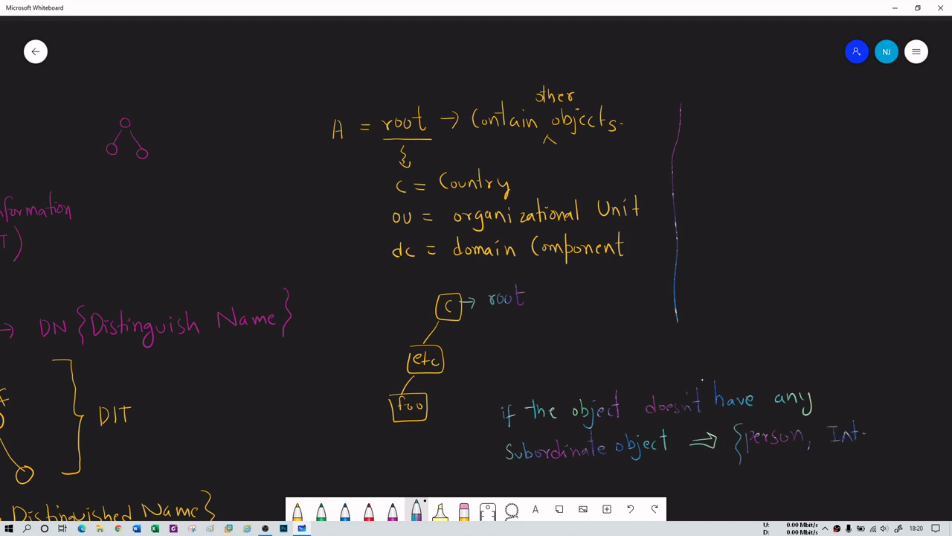
{"action": "left_click", "coordinate": [463, 509]}
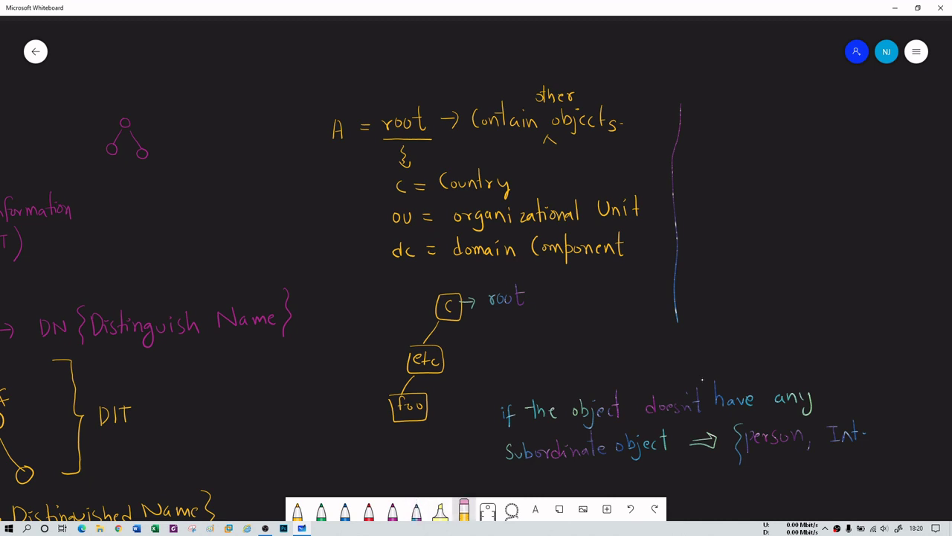
{"action": "left_click_drag", "start_coordinate": [851, 423], "coordinate": [852, 433]}
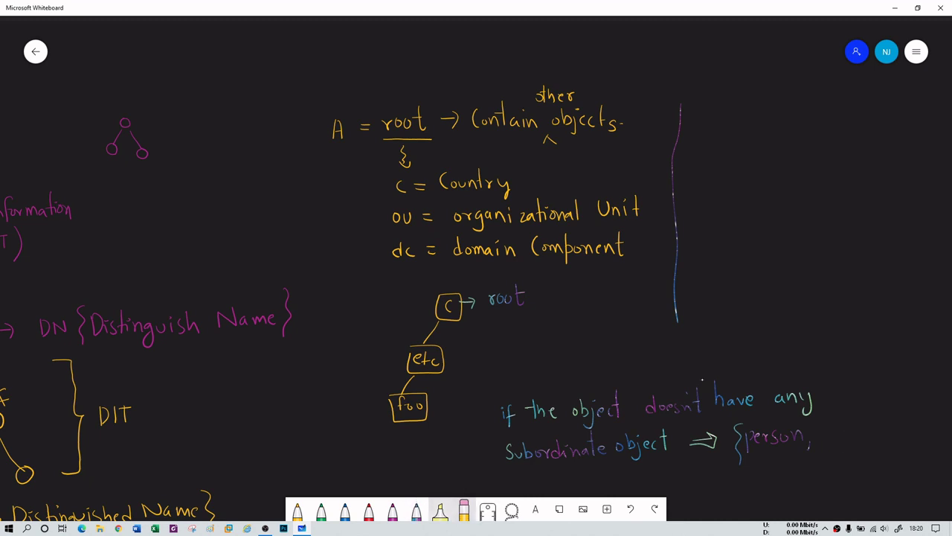
{"action": "left_click", "coordinate": [417, 509]}
{"action": "left_click_drag", "start_coordinate": [829, 426], "coordinate": [829, 443]}
{"action": "left_click_drag", "start_coordinate": [823, 443], "coordinate": [867, 433]}
{"action": "mouse_move", "coordinate": [873, 440]}
{"action": "left_mouse_down"}
{"action": "mouse_move", "coordinate": [879, 432]}
{"action": "mouse_move", "coordinate": [886, 447]}
{"action": "left_mouse_up"}
{"action": "left_click_drag", "start_coordinate": [894, 414], "coordinate": [893, 446]}
{"action": "mouse_move", "coordinate": [895, 424]}
{"action": "left_mouse_down"}
{"action": "mouse_move", "coordinate": [897, 433]}
{"action": "mouse_move", "coordinate": [927, 419]}
{"action": "mouse_move", "coordinate": [944, 436]}
{"action": "left_mouse_up"}
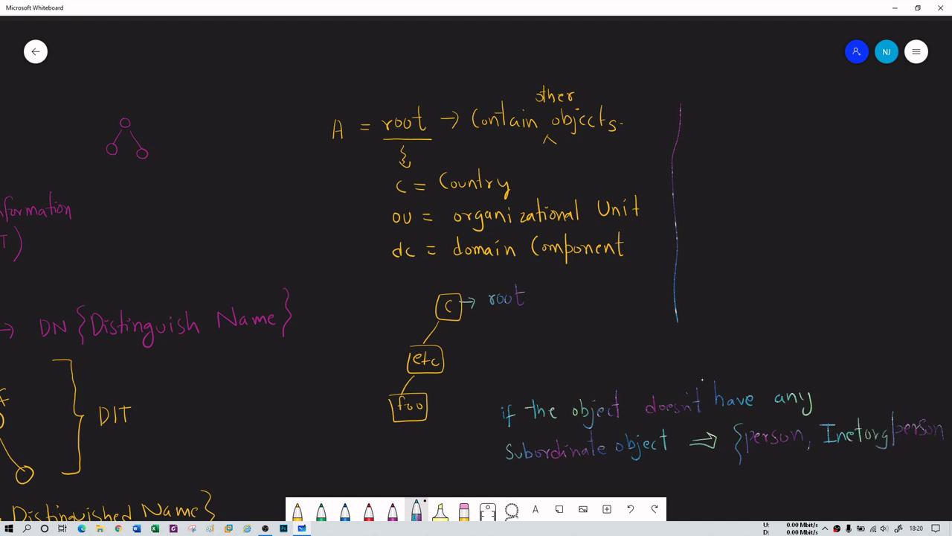
- Finish the list with Groupofpersons} and move to empty board space
{"action": "mouse_move", "coordinate": [764, 468]}
{"action": "left_mouse_down"}
{"action": "mouse_move", "coordinate": [763, 480]}
{"action": "mouse_move", "coordinate": [781, 478]}
{"action": "left_mouse_up"}
{"action": "mouse_move", "coordinate": [789, 473]}
{"action": "left_mouse_down"}
{"action": "mouse_move", "coordinate": [801, 487]}
{"action": "mouse_move", "coordinate": [810, 475]}
{"action": "left_mouse_up"}
{"action": "left_click_drag", "start_coordinate": [817, 472], "coordinate": [829, 487]}
{"action": "left_click_drag", "start_coordinate": [831, 468], "coordinate": [857, 468]}
{"action": "mouse_move", "coordinate": [865, 466]}
{"action": "left_mouse_down"}
{"action": "mouse_move", "coordinate": [860, 475]}
{"action": "mouse_move", "coordinate": [884, 475]}
{"action": "mouse_move", "coordinate": [904, 490]}
{"action": "left_mouse_up"}
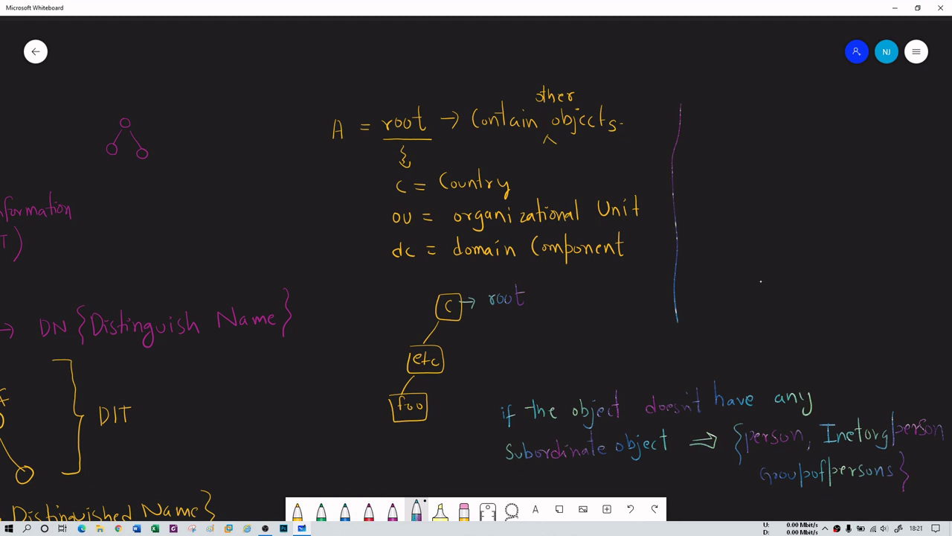
{"action": "left_click_drag", "start_coordinate": [760, 281], "coordinate": [552, 393]}
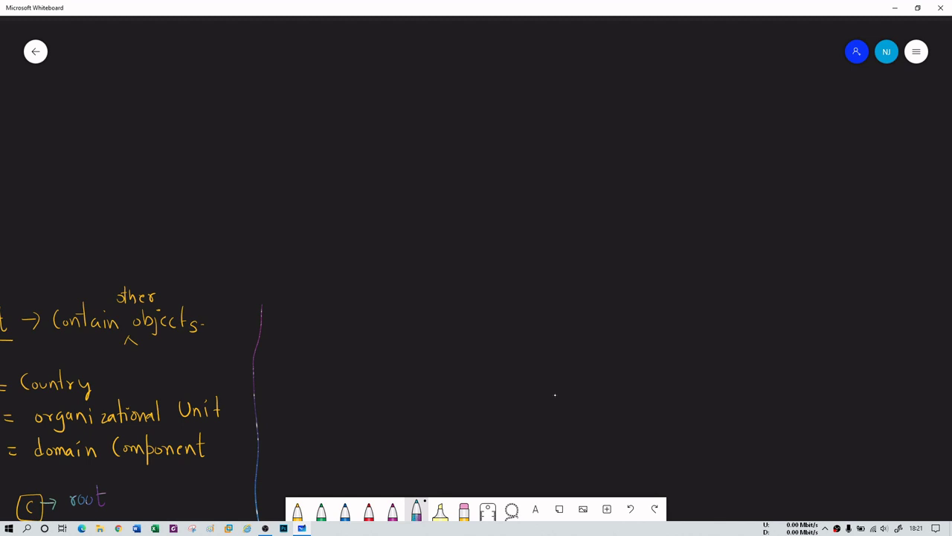
- Erase the first XYZ and rewrite XYZ in red at the top
{"action": "mouse_move", "coordinate": [526, 66]}
{"action": "left_mouse_down"}
{"action": "mouse_move", "coordinate": [522, 79]}
{"action": "mouse_move", "coordinate": [543, 83]}
{"action": "left_mouse_up"}
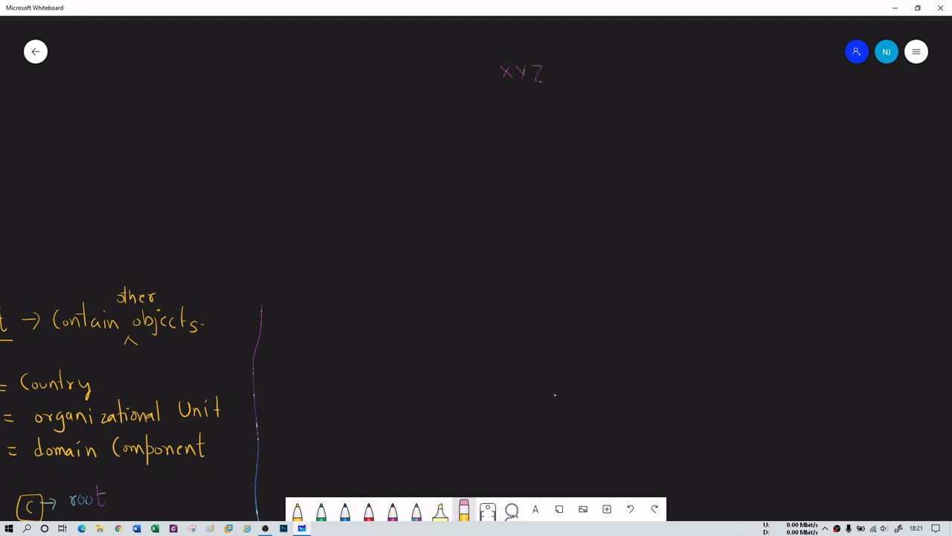
{"action": "left_click", "coordinate": [505, 77]}
{"action": "left_click_drag", "start_coordinate": [505, 76], "coordinate": [540, 77]}
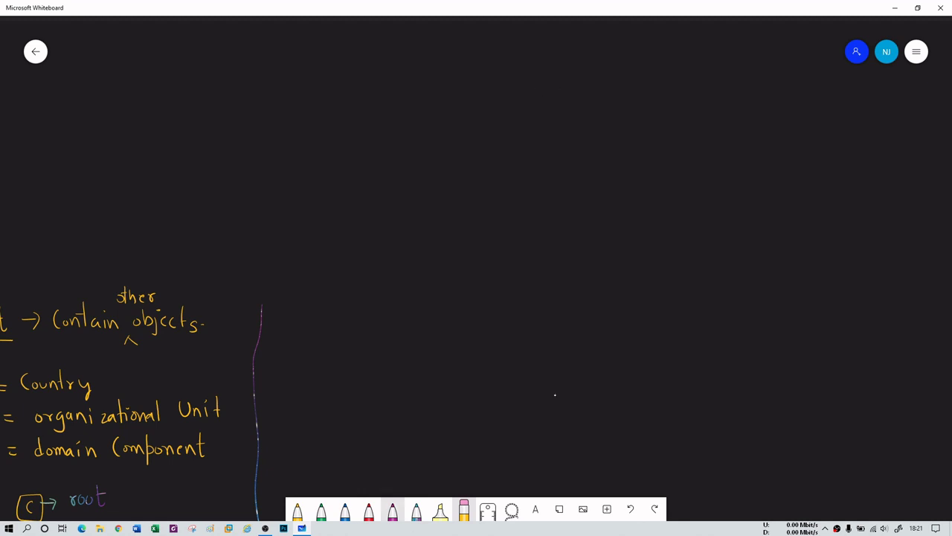
{"action": "left_click", "coordinate": [368, 509]}
{"action": "mouse_move", "coordinate": [445, 62]}
{"action": "left_mouse_down"}
{"action": "mouse_move", "coordinate": [477, 71]}
{"action": "mouse_move", "coordinate": [418, 94]}
{"action": "mouse_move", "coordinate": [517, 93]}
{"action": "mouse_move", "coordinate": [522, 107]}
{"action": "left_mouse_up"}
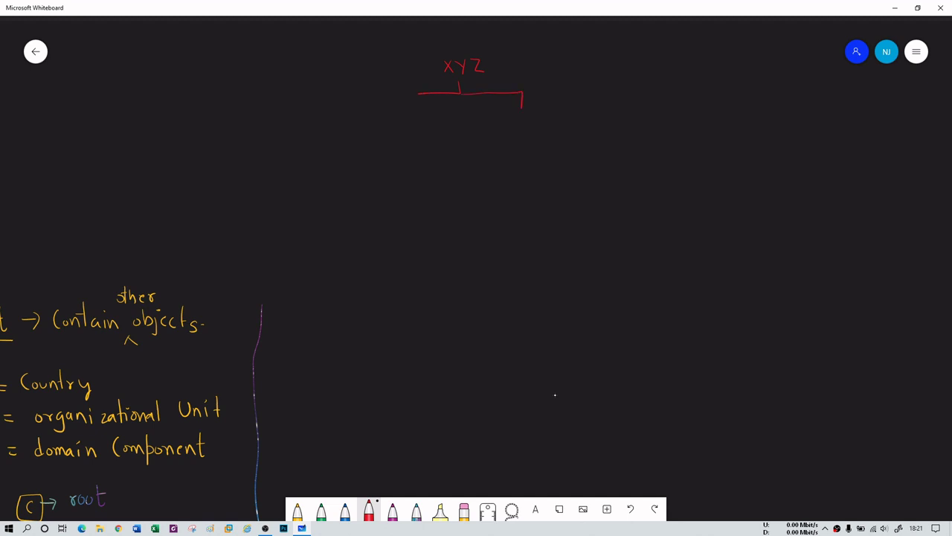
- Branch XYZ into Business, sales and marketing
{"action": "mouse_move", "coordinate": [413, 96]}
{"action": "left_mouse_down"}
{"action": "mouse_move", "coordinate": [399, 130]}
{"action": "mouse_move", "coordinate": [420, 133]}
{"action": "left_mouse_up"}
{"action": "mouse_move", "coordinate": [473, 121]}
{"action": "left_mouse_down"}
{"action": "mouse_move", "coordinate": [466, 130]}
{"action": "mouse_move", "coordinate": [476, 130]}
{"action": "left_mouse_up"}
{"action": "mouse_move", "coordinate": [481, 111]}
{"action": "left_mouse_down"}
{"action": "mouse_move", "coordinate": [480, 128]}
{"action": "mouse_move", "coordinate": [551, 129]}
{"action": "left_mouse_up"}
{"action": "left_click_drag", "start_coordinate": [557, 119], "coordinate": [569, 130]}
{"action": "left_click_drag", "start_coordinate": [573, 119], "coordinate": [591, 128]}
{"action": "left_click_drag", "start_coordinate": [600, 122], "coordinate": [596, 143]}
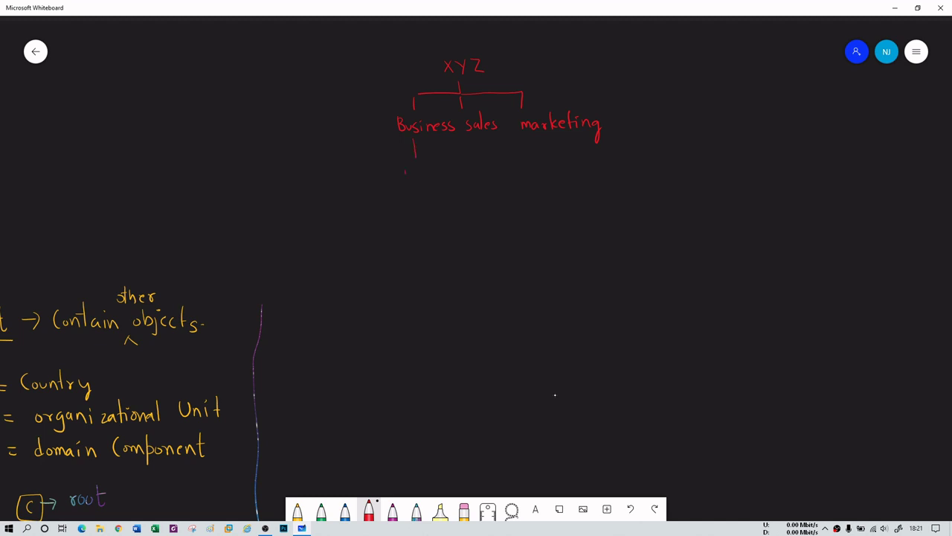
- Write Person under Business, bracket the tree, and arrow down to a started 'dc ='
{"action": "mouse_move", "coordinate": [430, 176]}
{"action": "left_mouse_down"}
{"action": "mouse_move", "coordinate": [426, 185]}
{"action": "mouse_move", "coordinate": [452, 184]}
{"action": "left_mouse_up"}
{"action": "mouse_move", "coordinate": [611, 49]}
{"action": "left_mouse_down"}
{"action": "mouse_move", "coordinate": [628, 114]}
{"action": "mouse_move", "coordinate": [607, 174]}
{"action": "left_mouse_up"}
{"action": "left_click_drag", "start_coordinate": [639, 129], "coordinate": [679, 177]}
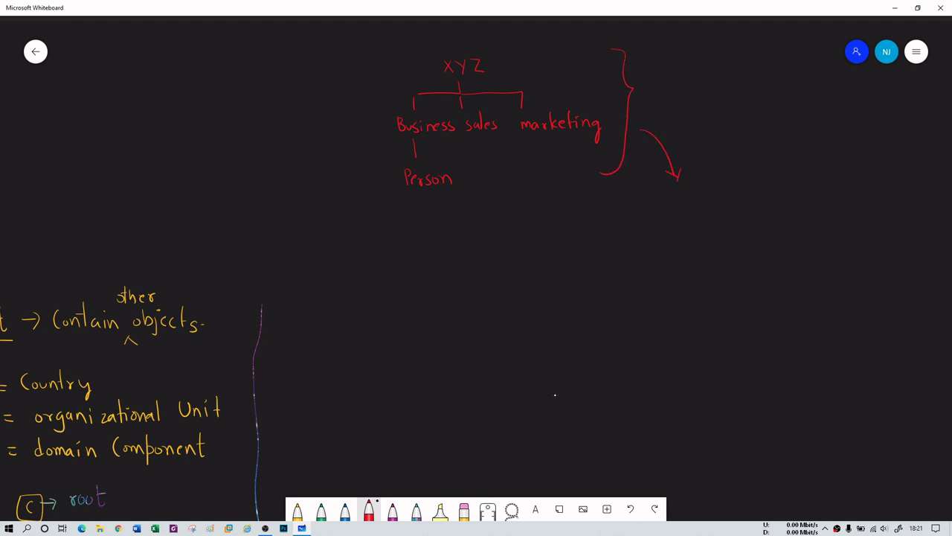
{"action": "left_click_drag", "start_coordinate": [514, 223], "coordinate": [514, 236]}
- Write 'dc = XYZ' with two branches labelled ou = business and ou = sales
{"action": "left_click_drag", "start_coordinate": [405, 355], "coordinate": [532, 296]}
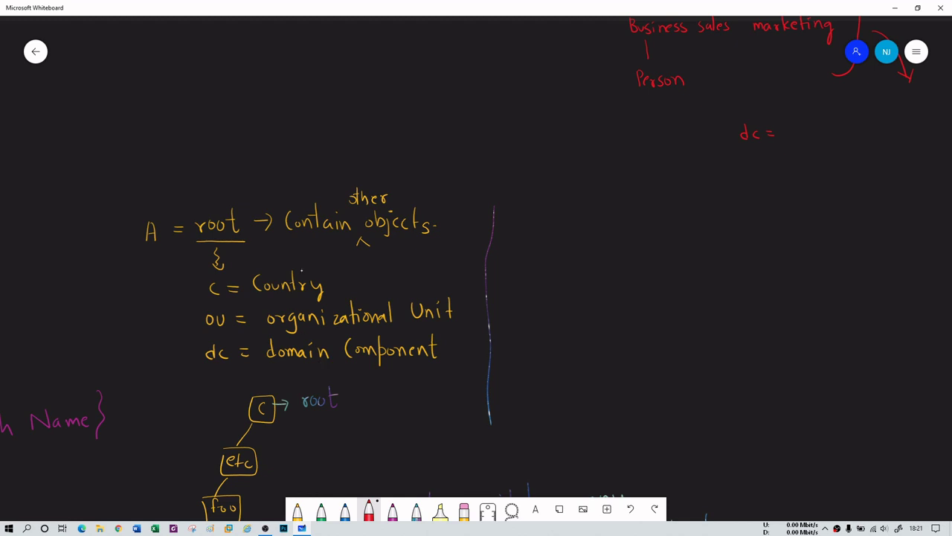
{"action": "left_click_drag", "start_coordinate": [752, 262], "coordinate": [512, 355]}
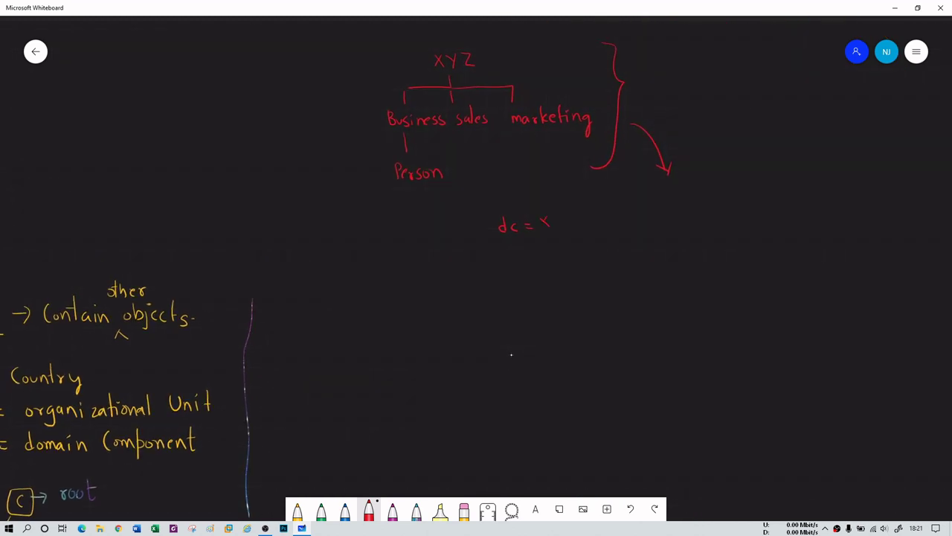
{"action": "mouse_move", "coordinate": [562, 216]}
{"action": "left_mouse_down"}
{"action": "mouse_move", "coordinate": [557, 231]}
{"action": "mouse_move", "coordinate": [583, 230]}
{"action": "left_mouse_up"}
{"action": "left_click_drag", "start_coordinate": [508, 245], "coordinate": [488, 269]}
{"action": "left_click_drag", "start_coordinate": [454, 277], "coordinate": [466, 285]}
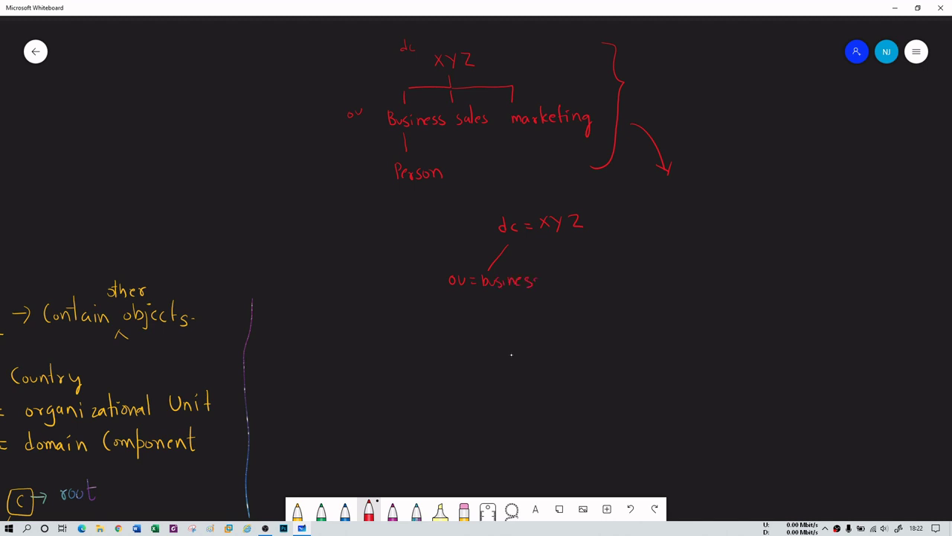
{"action": "left_click_drag", "start_coordinate": [535, 282], "coordinate": [534, 286]}
{"action": "left_click_drag", "start_coordinate": [555, 241], "coordinate": [585, 275]}
{"action": "mouse_move", "coordinate": [638, 261]}
{"action": "left_mouse_down"}
{"action": "mouse_move", "coordinate": [639, 280]}
{"action": "mouse_move", "coordinate": [654, 281]}
{"action": "left_mouse_up"}
- Add cn = mark under business, cn = smith under sales, and a red cloud around the tree
{"action": "left_click_drag", "start_coordinate": [461, 299], "coordinate": [451, 348]}
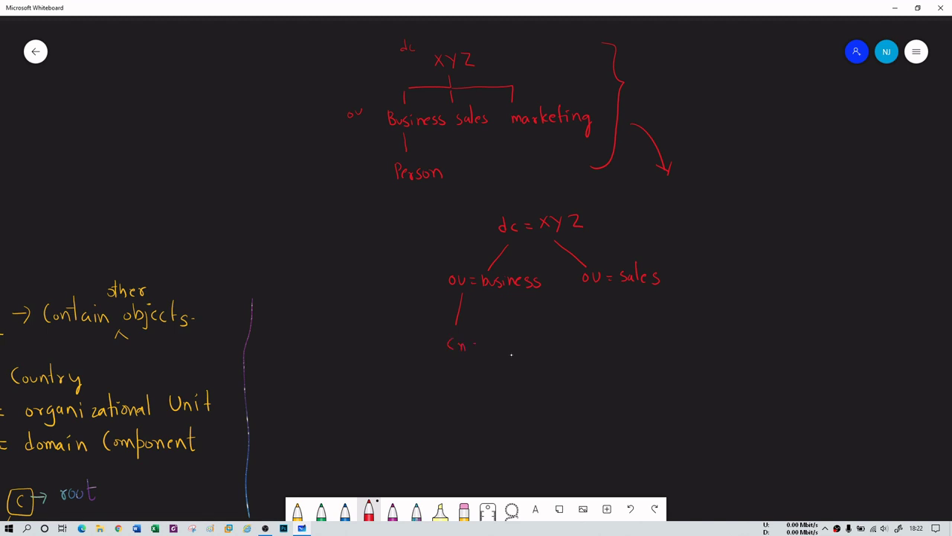
{"action": "left_click_drag", "start_coordinate": [492, 348], "coordinate": [510, 346]}
{"action": "mouse_move", "coordinate": [513, 348]}
{"action": "left_mouse_down"}
{"action": "mouse_move", "coordinate": [517, 341]}
{"action": "mouse_move", "coordinate": [532, 350]}
{"action": "left_mouse_up"}
{"action": "mouse_move", "coordinate": [610, 285]}
{"action": "left_mouse_down"}
{"action": "mouse_move", "coordinate": [604, 346]}
{"action": "mouse_move", "coordinate": [683, 341]}
{"action": "left_mouse_up"}
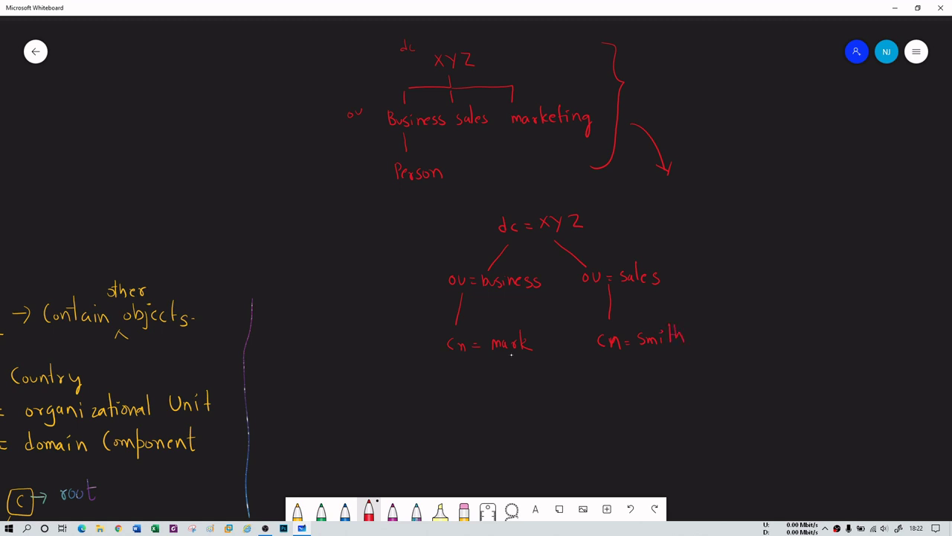
{"action": "mouse_move", "coordinate": [449, 218]}
{"action": "left_mouse_down"}
{"action": "mouse_move", "coordinate": [572, 202]}
{"action": "mouse_move", "coordinate": [673, 232]}
{"action": "mouse_move", "coordinate": [716, 320]}
{"action": "mouse_move", "coordinate": [638, 390]}
{"action": "mouse_move", "coordinate": [467, 377]}
{"action": "mouse_move", "coordinate": [365, 274]}
{"action": "mouse_move", "coordinate": [456, 217]}
{"action": "left_mouse_up"}
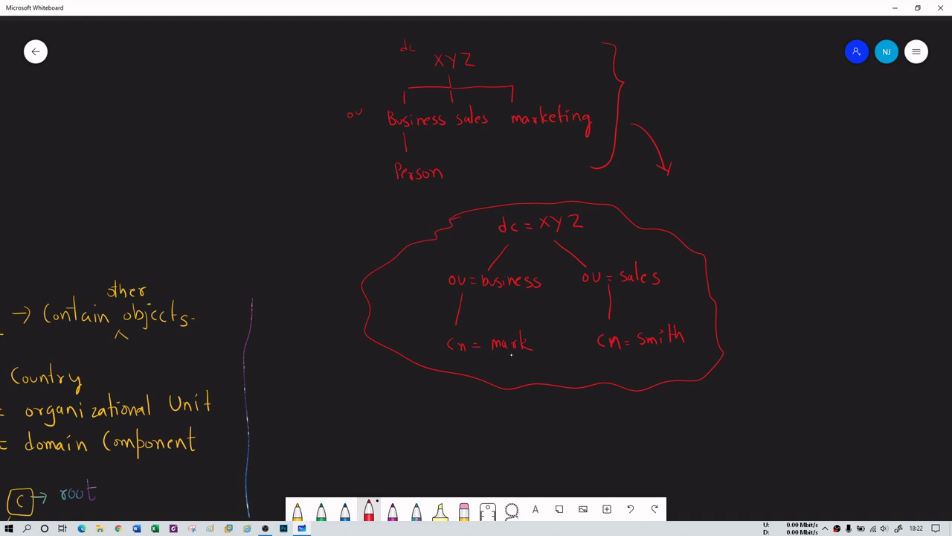
- Draw red arrows from the tree to 'format' and then to 'LDIF'
{"action": "mouse_move", "coordinate": [683, 282]}
{"action": "left_mouse_down"}
{"action": "mouse_move", "coordinate": [748, 287]}
{"action": "mouse_move", "coordinate": [775, 278]}
{"action": "mouse_move", "coordinate": [794, 288]}
{"action": "mouse_move", "coordinate": [829, 277]}
{"action": "left_mouse_up"}
{"action": "mouse_move", "coordinate": [822, 271]}
{"action": "left_mouse_down"}
{"action": "mouse_move", "coordinate": [830, 314]}
{"action": "mouse_move", "coordinate": [837, 309]}
{"action": "mouse_move", "coordinate": [812, 350]}
{"action": "mouse_move", "coordinate": [836, 350]}
{"action": "left_mouse_up"}
{"action": "left_click_drag", "start_coordinate": [847, 338], "coordinate": [846, 343]}
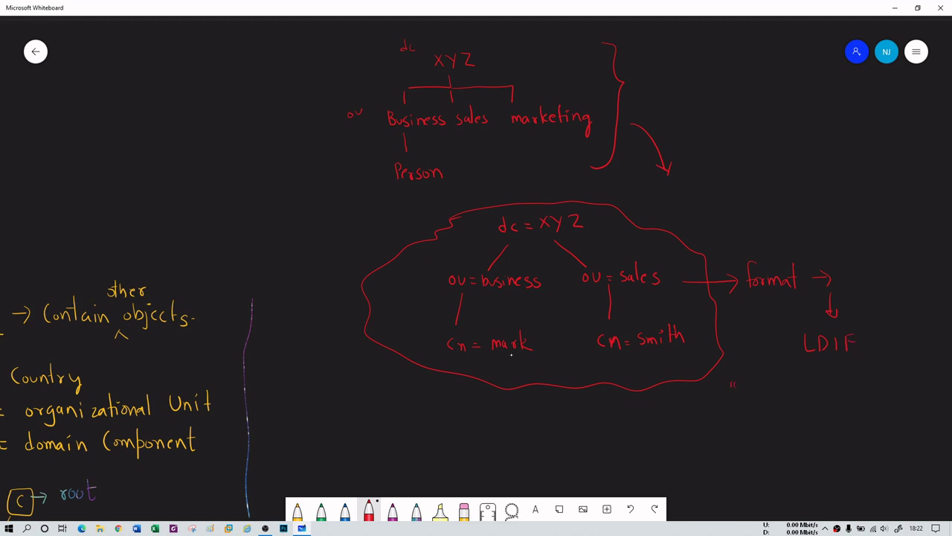
- Write the expansion 'LDAP Data Interchange format' below LDIF
{"action": "left_click_drag", "start_coordinate": [752, 400], "coordinate": [753, 410]}
{"action": "mouse_move", "coordinate": [753, 399]}
{"action": "left_mouse_down"}
{"action": "mouse_move", "coordinate": [754, 411]}
{"action": "mouse_move", "coordinate": [809, 411]}
{"action": "mouse_move", "coordinate": [867, 387]}
{"action": "mouse_move", "coordinate": [862, 407]}
{"action": "mouse_move", "coordinate": [876, 408]}
{"action": "left_mouse_up"}
{"action": "left_click_drag", "start_coordinate": [881, 386], "coordinate": [890, 406]}
{"action": "left_click_drag", "start_coordinate": [893, 398], "coordinate": [900, 407]}
{"action": "left_click_drag", "start_coordinate": [907, 385], "coordinate": [915, 408]}
{"action": "mouse_move", "coordinate": [921, 400]}
{"action": "left_mouse_down"}
{"action": "mouse_move", "coordinate": [933, 402]}
{"action": "mouse_move", "coordinate": [931, 418]}
{"action": "mouse_move", "coordinate": [949, 409]}
{"action": "left_mouse_up"}
{"action": "mouse_move", "coordinate": [799, 430]}
{"action": "left_mouse_down"}
{"action": "mouse_move", "coordinate": [786, 454]}
{"action": "mouse_move", "coordinate": [820, 445]}
{"action": "mouse_move", "coordinate": [827, 452]}
{"action": "left_mouse_up"}
{"action": "left_click_drag", "start_coordinate": [835, 446], "coordinate": [840, 453]}
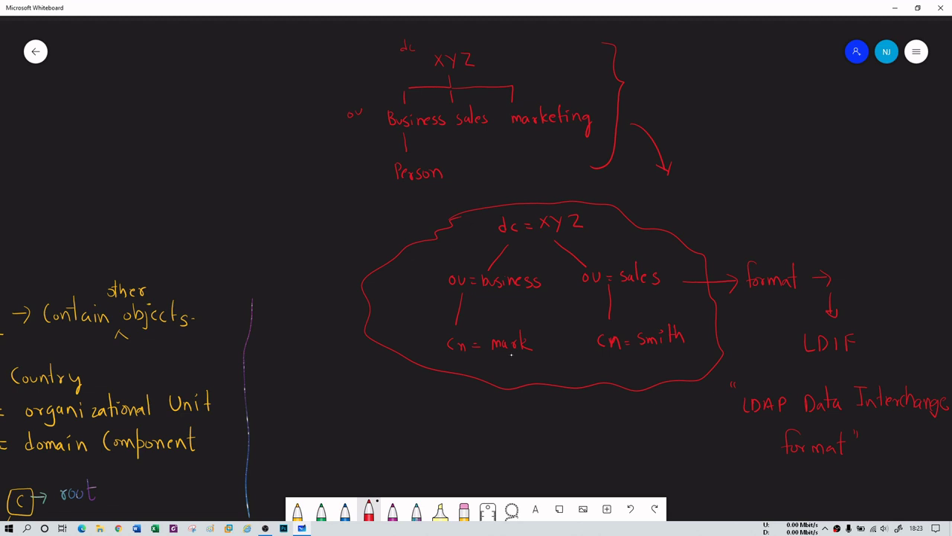
- Sketch the sides of a small server cabinet left of the tree
{"action": "mouse_move", "coordinate": [239, 168]}
{"action": "left_mouse_down"}
{"action": "mouse_move", "coordinate": [262, 163]}
{"action": "mouse_move", "coordinate": [241, 135]}
{"action": "mouse_move", "coordinate": [267, 134]}
{"action": "mouse_move", "coordinate": [259, 190]}
{"action": "left_mouse_up"}
{"action": "left_click_drag", "start_coordinate": [268, 139], "coordinate": [269, 190]}
{"action": "mouse_move", "coordinate": [230, 166]}
{"action": "left_mouse_down"}
{"action": "mouse_move", "coordinate": [237, 210]}
{"action": "mouse_move", "coordinate": [263, 204]}
{"action": "mouse_move", "coordinate": [241, 220]}
{"action": "left_mouse_up"}
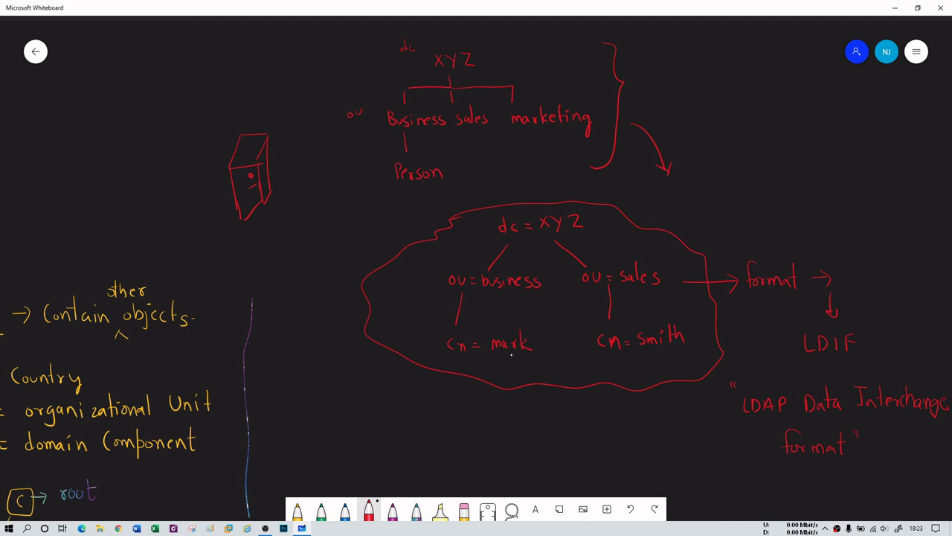
- Label the cabinet 'LDAP Server' and link it to the dc = XYZ cloud with a zigzag arrow
{"action": "left_click_drag", "start_coordinate": [223, 100], "coordinate": [233, 117]}
{"action": "left_click_drag", "start_coordinate": [233, 106], "coordinate": [233, 117]}
{"action": "mouse_move", "coordinate": [241, 103]}
{"action": "left_mouse_down"}
{"action": "mouse_move", "coordinate": [241, 113]}
{"action": "mouse_move", "coordinate": [300, 100]}
{"action": "left_mouse_up"}
{"action": "left_click_drag", "start_coordinate": [284, 181], "coordinate": [381, 243]}
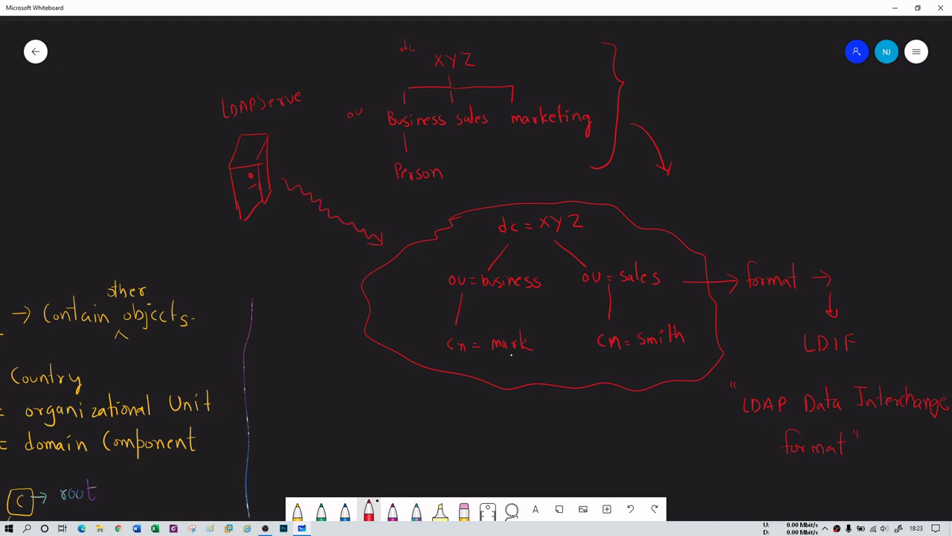
{"action": "left_click_drag", "start_coordinate": [280, 192], "coordinate": [284, 180]}
- Draw a squiggly up-right arrow labelled 'request'
{"action": "scroll", "coordinate": [886, 198], "scroll_direction": "right", "scroll_amount": 5}
{"action": "scroll", "coordinate": [887, 197], "scroll_direction": "up", "scroll_amount": 2}
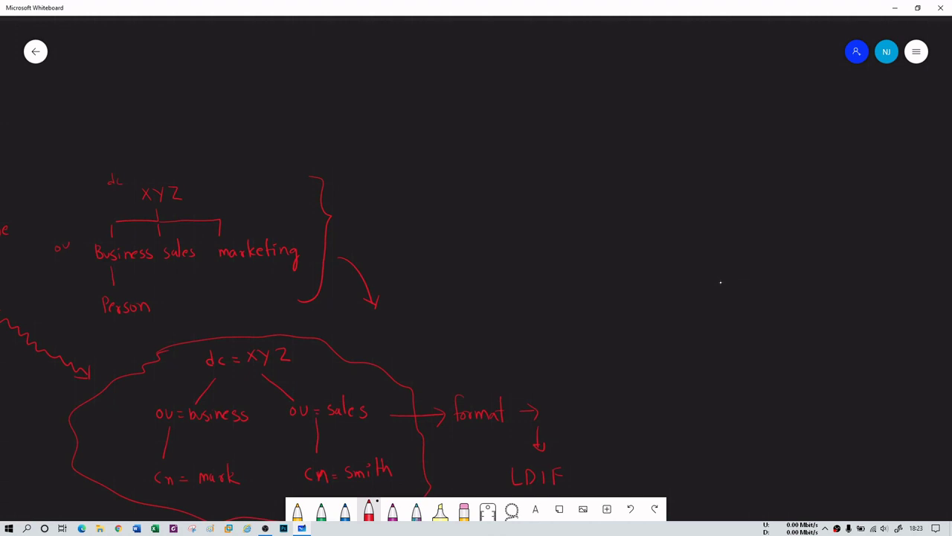
{"action": "mouse_move", "coordinate": [431, 344]}
{"action": "left_mouse_down"}
{"action": "mouse_move", "coordinate": [513, 270]}
{"action": "mouse_move", "coordinate": [516, 281]}
{"action": "left_mouse_up"}
{"action": "mouse_move", "coordinate": [459, 281]}
{"action": "left_mouse_down"}
{"action": "mouse_move", "coordinate": [490, 256]}
{"action": "mouse_move", "coordinate": [511, 256]}
{"action": "left_mouse_up"}
{"action": "left_click_drag", "start_coordinate": [494, 248], "coordinate": [512, 242]}
- Write the DN 'ou = business, dc = xyz, dc = com' and box it
{"action": "left_click_drag", "start_coordinate": [570, 207], "coordinate": [600, 207]}
{"action": "left_click_drag", "start_coordinate": [591, 213], "coordinate": [599, 213]}
{"action": "left_click_drag", "start_coordinate": [607, 198], "coordinate": [608, 213]}
{"action": "left_click_drag", "start_coordinate": [617, 208], "coordinate": [635, 213]}
{"action": "mouse_move", "coordinate": [639, 204]}
{"action": "left_mouse_down"}
{"action": "mouse_move", "coordinate": [633, 213]}
{"action": "mouse_move", "coordinate": [643, 213]}
{"action": "left_mouse_up"}
{"action": "left_click_drag", "start_coordinate": [645, 213], "coordinate": [654, 213]}
{"action": "left_click_drag", "start_coordinate": [655, 207], "coordinate": [737, 200]}
{"action": "mouse_move", "coordinate": [744, 195]}
{"action": "left_mouse_down"}
{"action": "mouse_move", "coordinate": [758, 209]}
{"action": "mouse_move", "coordinate": [808, 195]}
{"action": "left_mouse_up"}
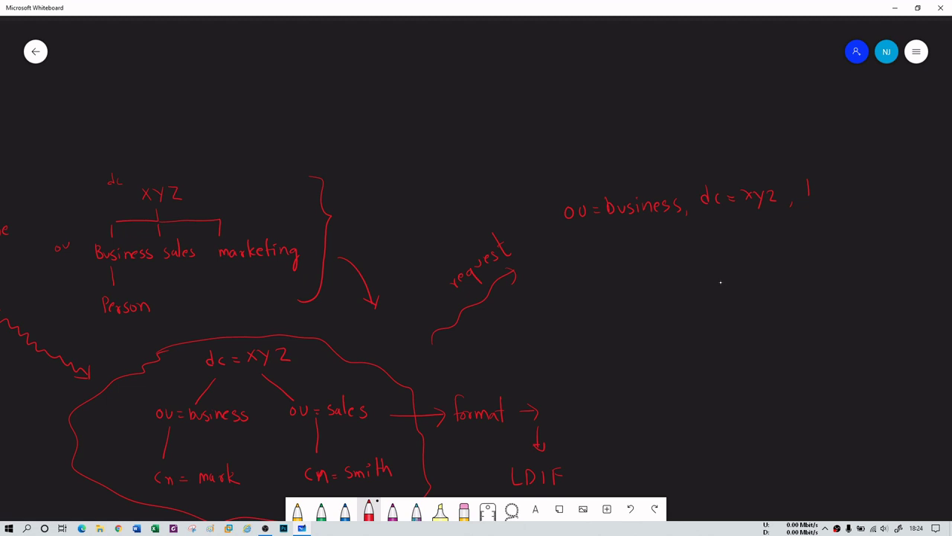
{"action": "left_click_drag", "start_coordinate": [826, 194], "coordinate": [832, 194]}
{"action": "mouse_move", "coordinate": [841, 187]}
{"action": "left_mouse_down"}
{"action": "mouse_move", "coordinate": [841, 196]}
{"action": "mouse_move", "coordinate": [848, 190]}
{"action": "left_mouse_up"}
{"action": "left_click_drag", "start_coordinate": [855, 196], "coordinate": [870, 197]}
{"action": "mouse_move", "coordinate": [557, 187]}
{"action": "left_mouse_down"}
{"action": "mouse_move", "coordinate": [884, 168]}
{"action": "mouse_move", "coordinate": [834, 217]}
{"action": "mouse_move", "coordinate": [546, 238]}
{"action": "mouse_move", "coordinate": [549, 186]}
{"action": "left_mouse_up"}
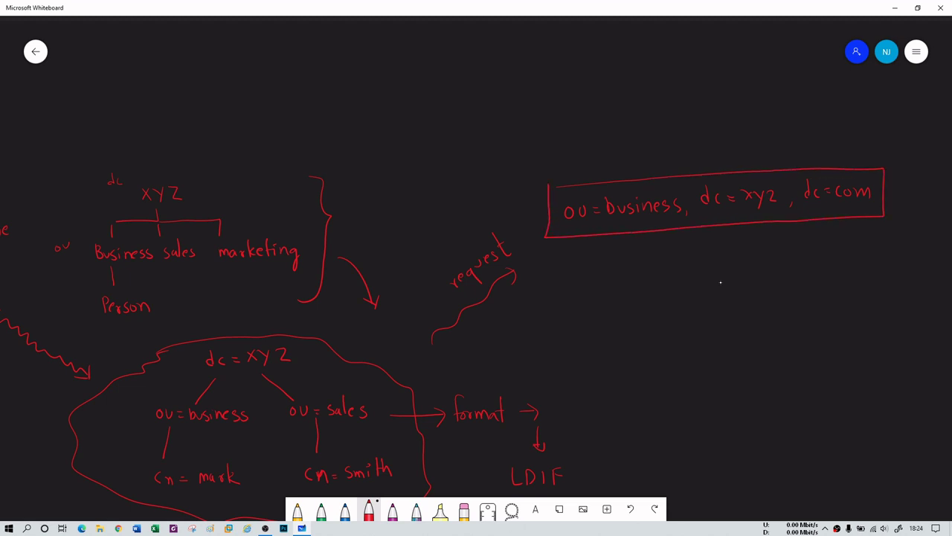
- Draw an arrow up from the DN box to a new 3-D server sketch
{"action": "left_click_drag", "start_coordinate": [637, 169], "coordinate": [664, 135]}
{"action": "left_click_drag", "start_coordinate": [658, 140], "coordinate": [669, 146]}
{"action": "mouse_move", "coordinate": [703, 72]}
{"action": "left_mouse_down"}
{"action": "mouse_move", "coordinate": [694, 91]}
{"action": "mouse_move", "coordinate": [715, 95]}
{"action": "left_mouse_up"}
{"action": "mouse_move", "coordinate": [705, 72]}
{"action": "left_mouse_down"}
{"action": "mouse_move", "coordinate": [722, 72]}
{"action": "mouse_move", "coordinate": [714, 93]}
{"action": "left_mouse_up"}
{"action": "left_click_drag", "start_coordinate": [710, 93], "coordinate": [718, 117]}
{"action": "mouse_move", "coordinate": [728, 76]}
{"action": "left_mouse_down"}
{"action": "mouse_move", "coordinate": [728, 114]}
{"action": "mouse_move", "coordinate": [699, 119]}
{"action": "left_mouse_up"}
{"action": "left_click_drag", "start_coordinate": [699, 119], "coordinate": [727, 117]}
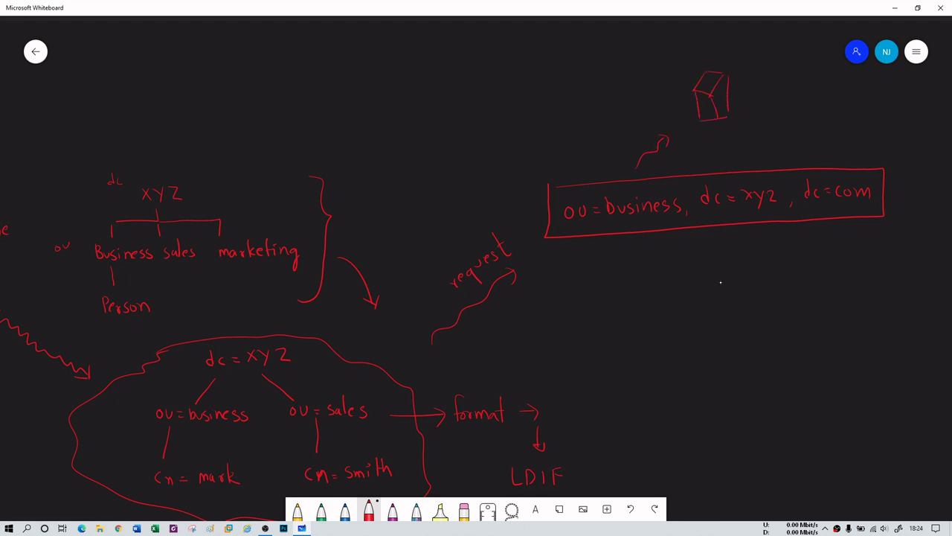
- Label the new server 'LDAPServer'
{"action": "left_click_drag", "start_coordinate": [710, 54], "coordinate": [722, 65]}
{"action": "mouse_move", "coordinate": [729, 65]}
{"action": "left_mouse_down"}
{"action": "mouse_move", "coordinate": [734, 55]}
{"action": "mouse_move", "coordinate": [736, 64]}
{"action": "left_mouse_up"}
{"action": "left_click_drag", "start_coordinate": [739, 66], "coordinate": [746, 60]}
{"action": "left_click_drag", "start_coordinate": [751, 54], "coordinate": [754, 68]}
{"action": "left_click_drag", "start_coordinate": [763, 67], "coordinate": [788, 67]}
{"action": "left_click_drag", "start_coordinate": [798, 63], "coordinate": [814, 62]}
- In magenta ink, draw a curved arrow back from the server labelled 'response'
{"action": "left_click", "coordinate": [392, 510]}
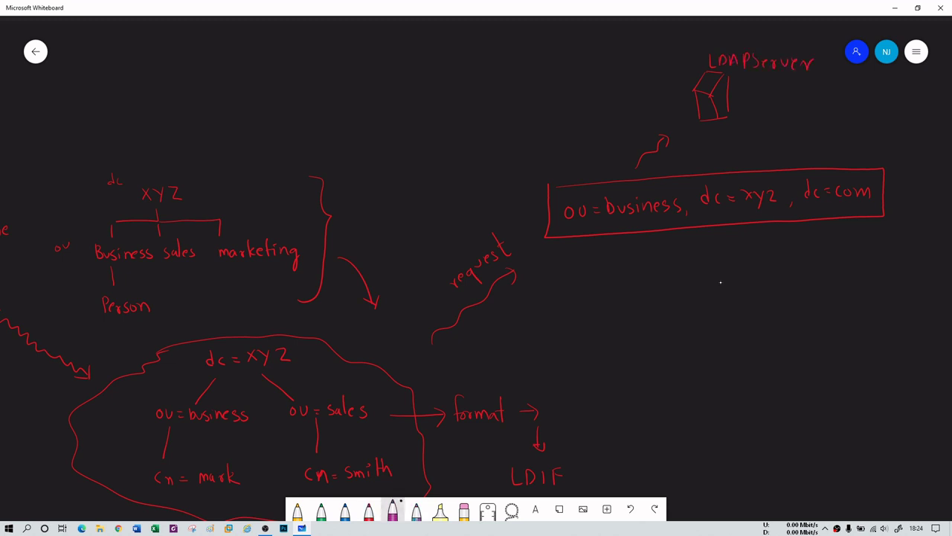
{"action": "mouse_move", "coordinate": [738, 112]}
{"action": "left_mouse_down"}
{"action": "mouse_move", "coordinate": [818, 125]}
{"action": "mouse_move", "coordinate": [918, 201]}
{"action": "mouse_move", "coordinate": [768, 283]}
{"action": "mouse_move", "coordinate": [717, 298]}
{"action": "left_mouse_up"}
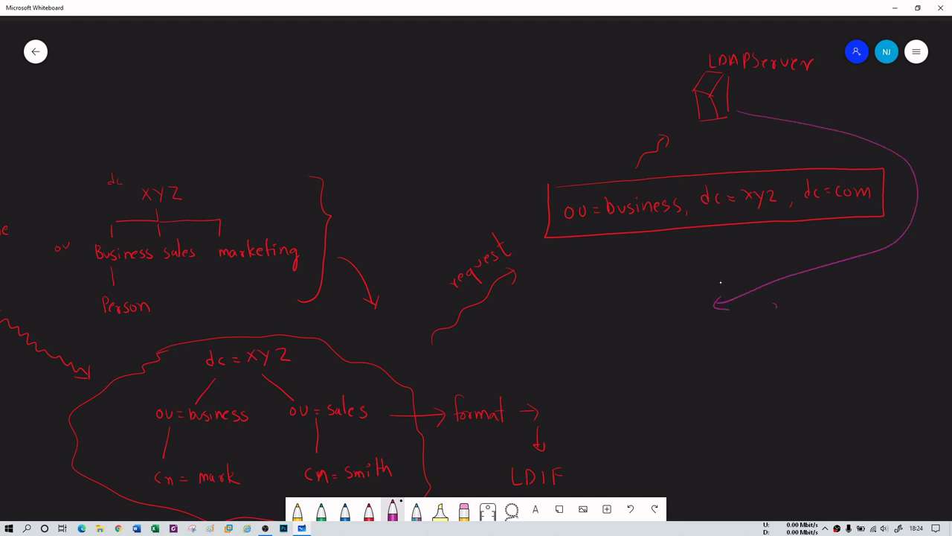
{"action": "left_click_drag", "start_coordinate": [774, 305], "coordinate": [783, 301]}
{"action": "mouse_move", "coordinate": [793, 300]}
{"action": "left_mouse_down"}
{"action": "mouse_move", "coordinate": [814, 314]}
{"action": "mouse_move", "coordinate": [829, 299]}
{"action": "left_mouse_up"}
{"action": "left_click_drag", "start_coordinate": [832, 302], "coordinate": [860, 301]}
- Draw a user figure beside a box labelled 'LDAP Info'
{"action": "mouse_move", "coordinate": [699, 326]}
{"action": "left_mouse_down"}
{"action": "mouse_move", "coordinate": [689, 335]}
{"action": "mouse_move", "coordinate": [692, 366]}
{"action": "mouse_move", "coordinate": [674, 360]}
{"action": "left_mouse_up"}
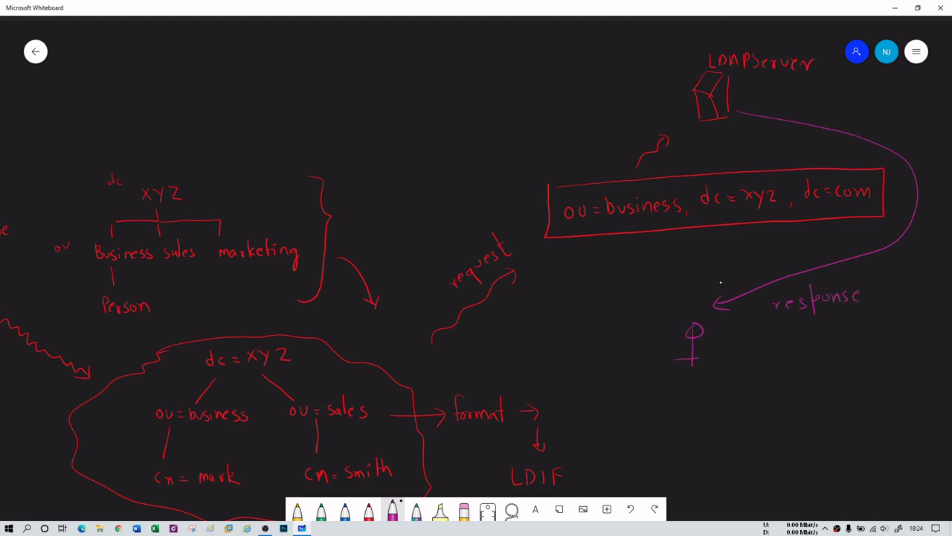
{"action": "mouse_move", "coordinate": [736, 354]}
{"action": "left_mouse_down"}
{"action": "mouse_move", "coordinate": [811, 353]}
{"action": "mouse_move", "coordinate": [827, 400]}
{"action": "mouse_move", "coordinate": [727, 399]}
{"action": "mouse_move", "coordinate": [729, 359]}
{"action": "mouse_move", "coordinate": [745, 359]}
{"action": "left_mouse_up"}
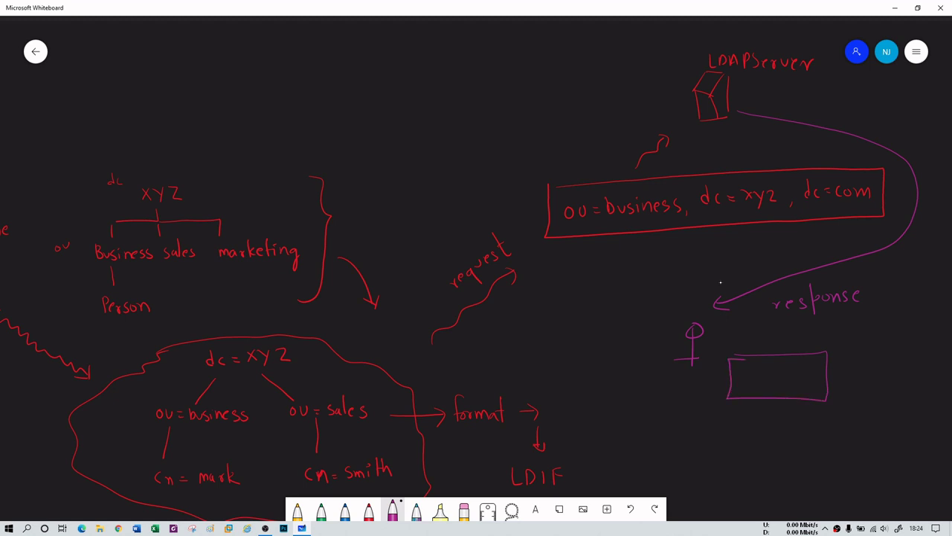
{"action": "mouse_move", "coordinate": [738, 370]}
{"action": "left_mouse_down"}
{"action": "mouse_move", "coordinate": [744, 384]}
{"action": "mouse_move", "coordinate": [799, 375]}
{"action": "left_mouse_up"}
{"action": "mouse_move", "coordinate": [808, 364]}
{"action": "left_mouse_down"}
{"action": "mouse_move", "coordinate": [805, 380]}
{"action": "mouse_move", "coordinate": [813, 376]}
{"action": "left_mouse_up"}
- Write an underlined 'Tools:' heading at the top right and list Jxplorer
{"action": "scroll", "coordinate": [730, 341], "scroll_direction": "right", "scroll_amount": 5}
{"action": "scroll", "coordinate": [731, 341], "scroll_direction": "up", "scroll_amount": 1}
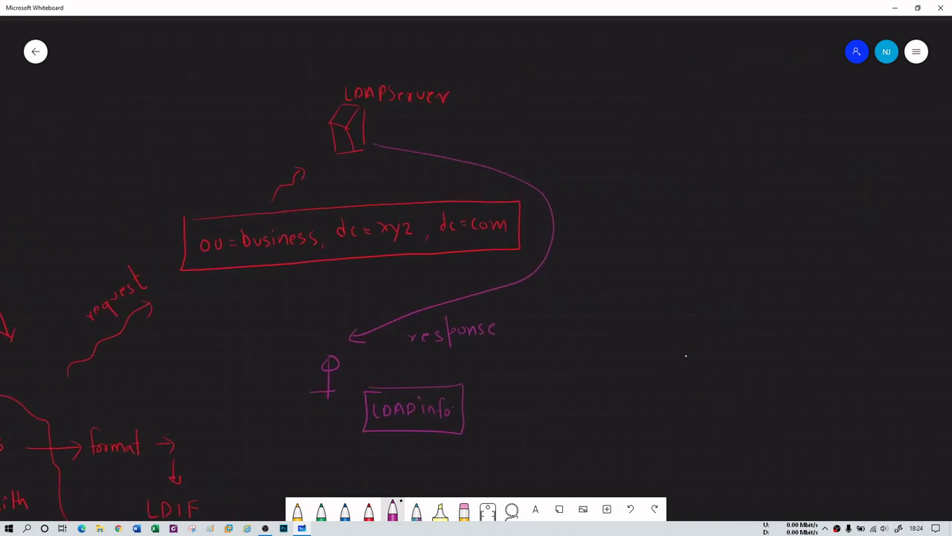
{"action": "mouse_move", "coordinate": [571, 96]}
{"action": "left_mouse_down"}
{"action": "mouse_move", "coordinate": [597, 97]}
{"action": "mouse_move", "coordinate": [585, 116]}
{"action": "mouse_move", "coordinate": [597, 112]}
{"action": "left_mouse_up"}
{"action": "left_click_drag", "start_coordinate": [608, 110], "coordinate": [625, 116]}
{"action": "left_click_drag", "start_coordinate": [643, 104], "coordinate": [646, 104]}
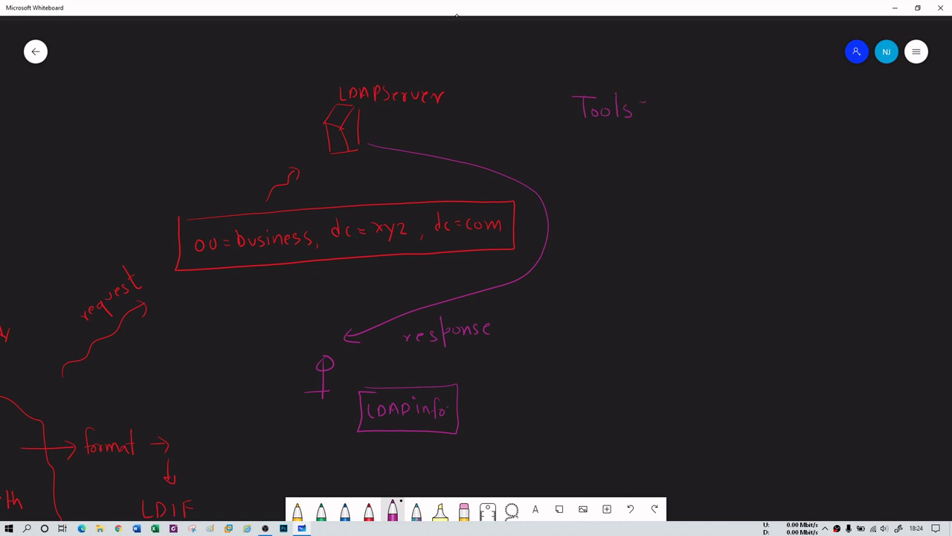
{"action": "mouse_move", "coordinate": [569, 131]}
{"action": "left_mouse_down"}
{"action": "mouse_move", "coordinate": [619, 129]}
{"action": "mouse_move", "coordinate": [605, 137]}
{"action": "mouse_move", "coordinate": [659, 151]}
{"action": "mouse_move", "coordinate": [644, 165]}
{"action": "left_mouse_up"}
{"action": "mouse_move", "coordinate": [656, 159]}
{"action": "left_mouse_down"}
{"action": "mouse_move", "coordinate": [668, 158]}
{"action": "mouse_move", "coordinate": [677, 173]}
{"action": "left_mouse_up"}
{"action": "mouse_move", "coordinate": [679, 156]}
{"action": "left_mouse_down"}
{"action": "mouse_move", "coordinate": [679, 164]}
{"action": "mouse_move", "coordinate": [700, 158]}
{"action": "left_mouse_up"}
{"action": "left_click_drag", "start_coordinate": [705, 165], "coordinate": [720, 164]}
{"action": "left_click_drag", "start_coordinate": [725, 165], "coordinate": [775, 164]}
- Add 'LDAP Admin Tool' as the second tool
{"action": "left_click_drag", "start_coordinate": [781, 152], "coordinate": [783, 166]}
{"action": "mouse_move", "coordinate": [793, 162]}
{"action": "left_mouse_down"}
{"action": "mouse_move", "coordinate": [798, 150]}
{"action": "mouse_move", "coordinate": [804, 160]}
{"action": "left_mouse_up"}
{"action": "mouse_move", "coordinate": [810, 150]}
{"action": "left_mouse_down"}
{"action": "mouse_move", "coordinate": [809, 164]}
{"action": "mouse_move", "coordinate": [853, 161]}
{"action": "left_mouse_up"}
{"action": "mouse_move", "coordinate": [839, 153]}
{"action": "left_mouse_down"}
{"action": "mouse_move", "coordinate": [867, 161]}
{"action": "mouse_move", "coordinate": [876, 151]}
{"action": "mouse_move", "coordinate": [883, 163]}
{"action": "left_mouse_up"}
{"action": "mouse_move", "coordinate": [887, 151]}
{"action": "left_mouse_down"}
{"action": "mouse_move", "coordinate": [888, 161]}
{"action": "mouse_move", "coordinate": [921, 163]}
{"action": "left_mouse_up"}
{"action": "left_click_drag", "start_coordinate": [929, 151], "coordinate": [945, 167]}
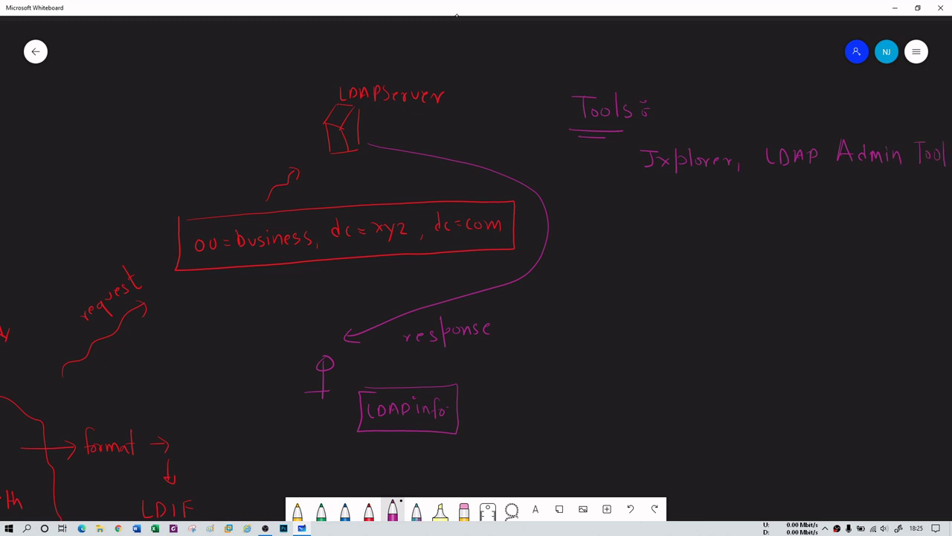
- Add 'LDAP Acct manager' as the third tool on a new line
{"action": "left_click_drag", "start_coordinate": [657, 204], "coordinate": [667, 213]}
{"action": "mouse_move", "coordinate": [669, 214]}
{"action": "left_mouse_down"}
{"action": "mouse_move", "coordinate": [675, 202]}
{"action": "mouse_move", "coordinate": [691, 212]}
{"action": "mouse_move", "coordinate": [726, 193]}
{"action": "mouse_move", "coordinate": [732, 212]}
{"action": "left_mouse_up"}
{"action": "left_click_drag", "start_coordinate": [723, 204], "coordinate": [735, 210]}
{"action": "mouse_move", "coordinate": [748, 202]}
{"action": "left_mouse_down"}
{"action": "mouse_move", "coordinate": [742, 210]}
{"action": "mouse_move", "coordinate": [753, 211]}
{"action": "left_mouse_up"}
{"action": "left_click_drag", "start_coordinate": [747, 198], "coordinate": [817, 207]}
{"action": "mouse_move", "coordinate": [824, 199]}
{"action": "left_mouse_down"}
{"action": "mouse_move", "coordinate": [832, 217]}
{"action": "mouse_move", "coordinate": [866, 198]}
{"action": "left_mouse_up"}
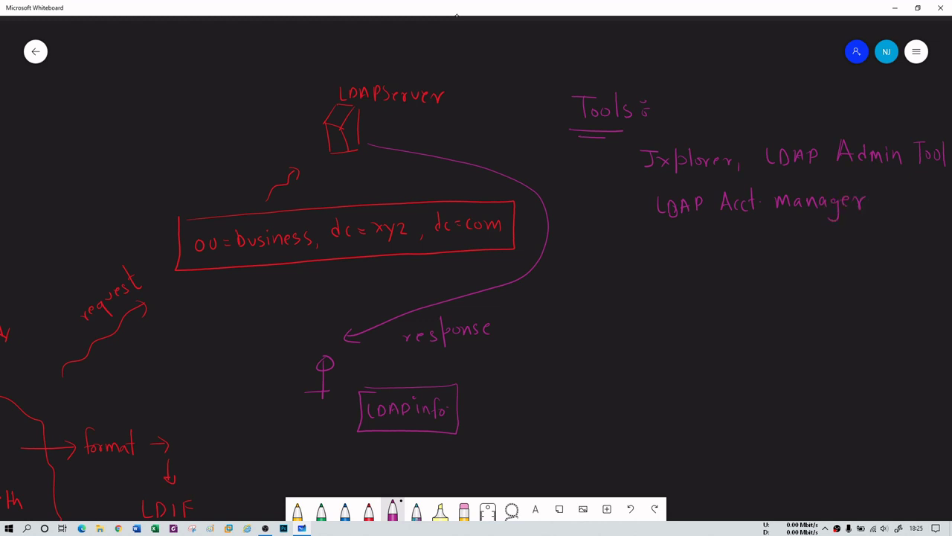
{"action": "left_click_drag", "start_coordinate": [796, 275], "coordinate": [698, 271]}
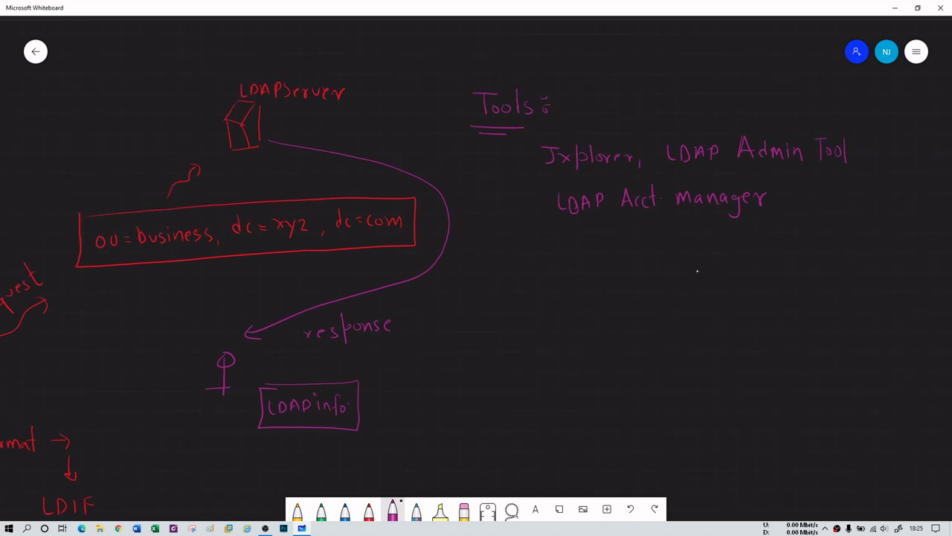
- Zoom out and pan left across the board to the yellow Directory Structure notes
{"action": "scroll", "coordinate": [697, 271], "scroll_direction": "down", "scroll_amount": 3}
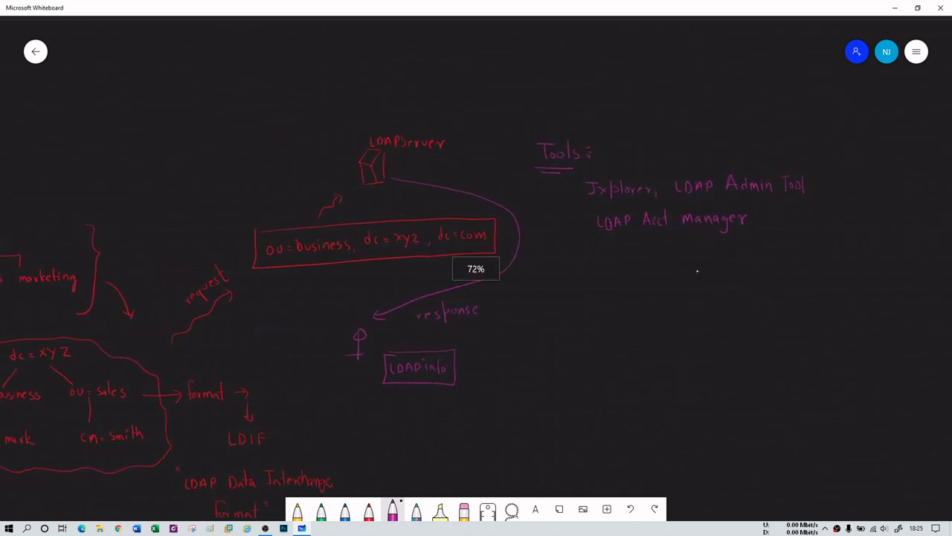
{"action": "scroll", "coordinate": [697, 271], "scroll_direction": "down", "scroll_amount": 2}
{"action": "left_click_drag", "start_coordinate": [591, 345], "coordinate": [871, 266]}
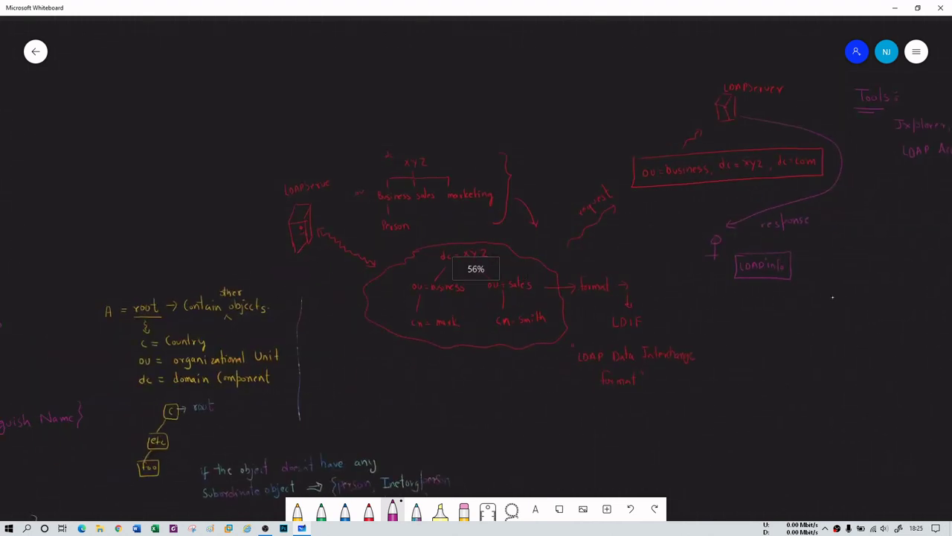
{"action": "left_click_drag", "start_coordinate": [718, 384], "coordinate": [790, 274]}
{"action": "left_click_drag", "start_coordinate": [785, 416], "coordinate": [810, 354]}
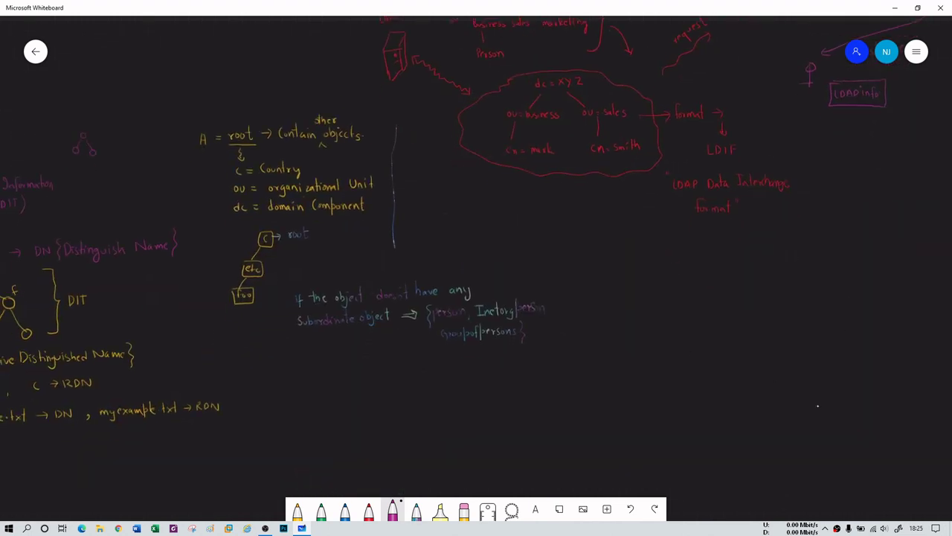
{"action": "left_click_drag", "start_coordinate": [446, 291], "coordinate": [645, 354]}
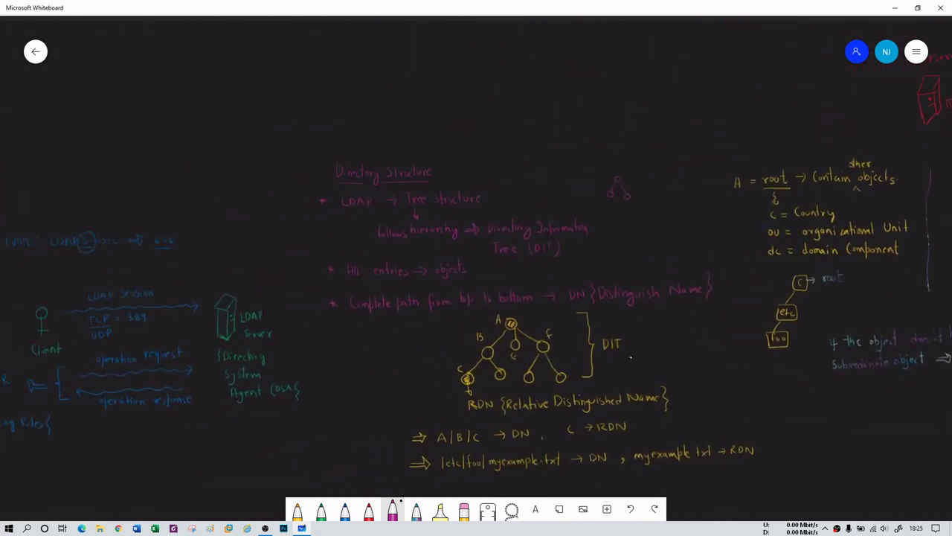